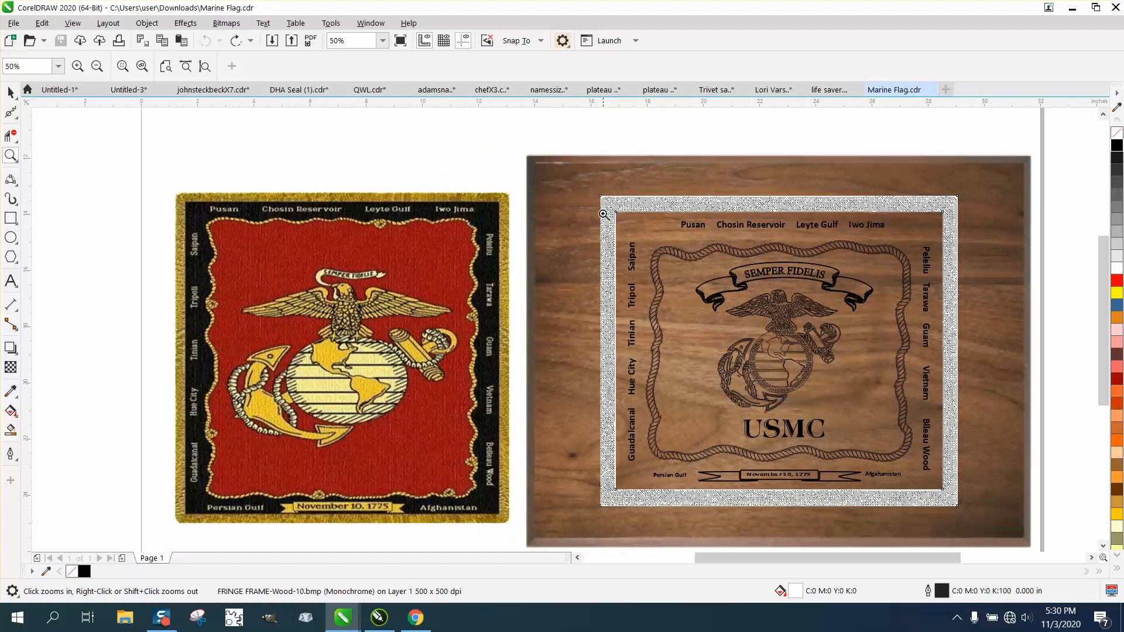
- Examine the fringe frame's corner and the eagle, globe and anchor artwork on the walnut board up close
drag(598, 193, 622, 220)
right_click(502, 286)
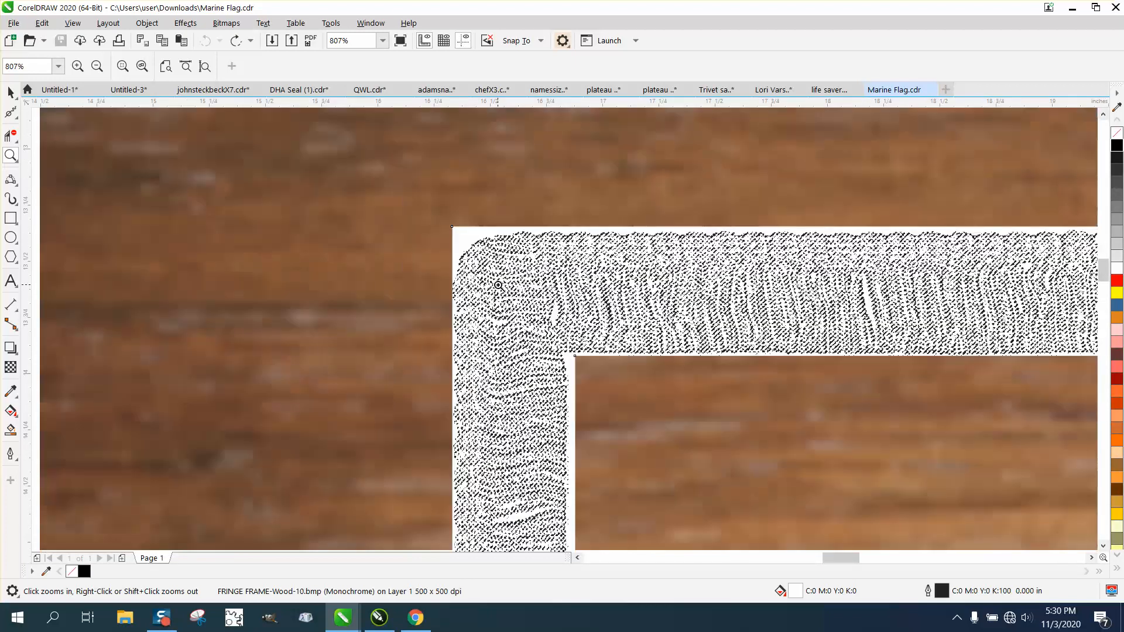
right_click(499, 285)
right_click(497, 284)
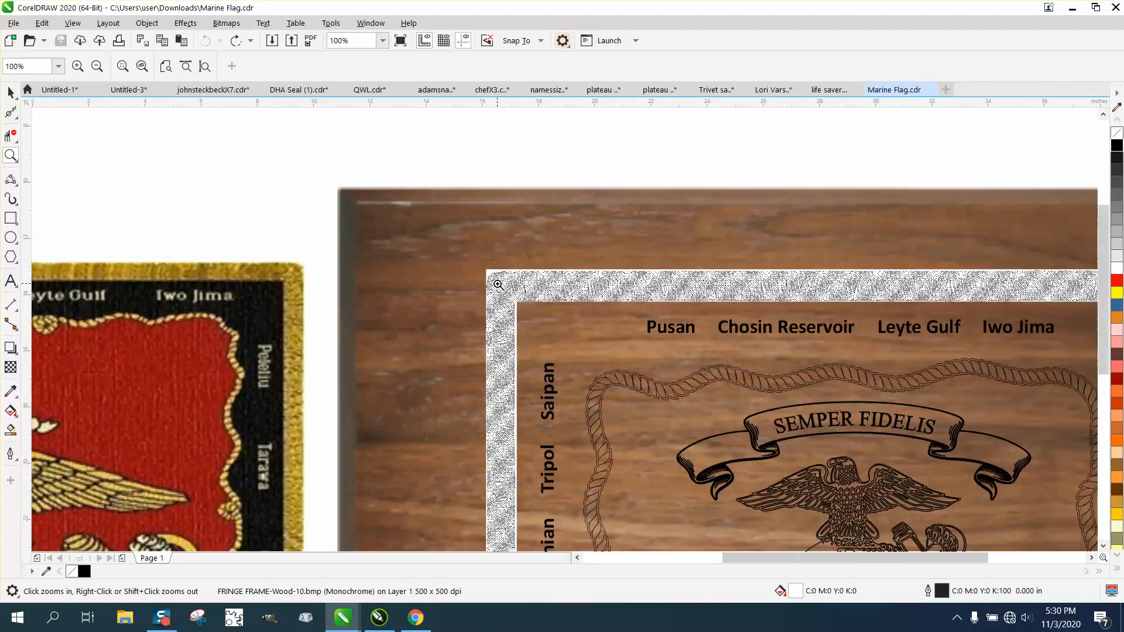
right_click(497, 284)
right_click(495, 282)
right_click(492, 280)
drag(486, 275, 626, 369)
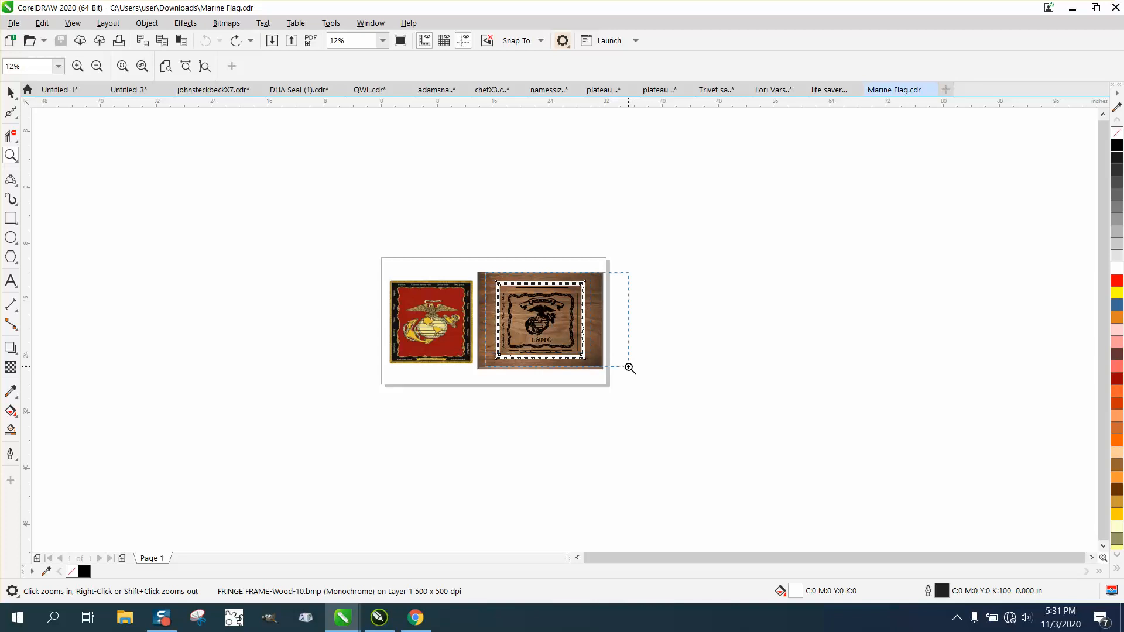
drag(431, 270, 604, 334)
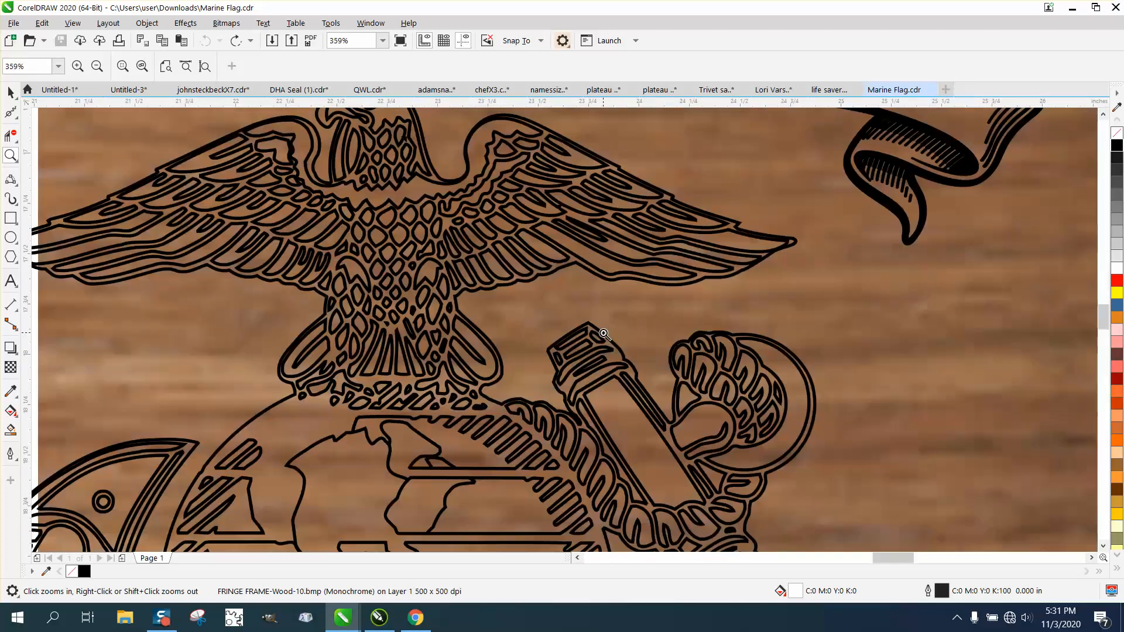
right_click(565, 328)
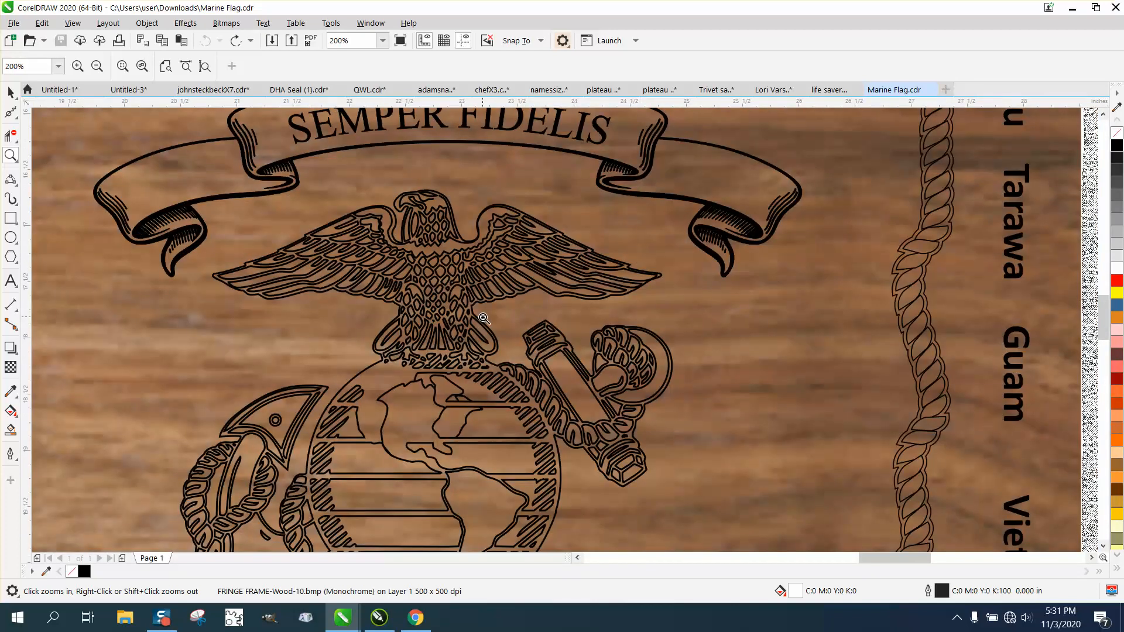
right_click(483, 318)
right_click(483, 317)
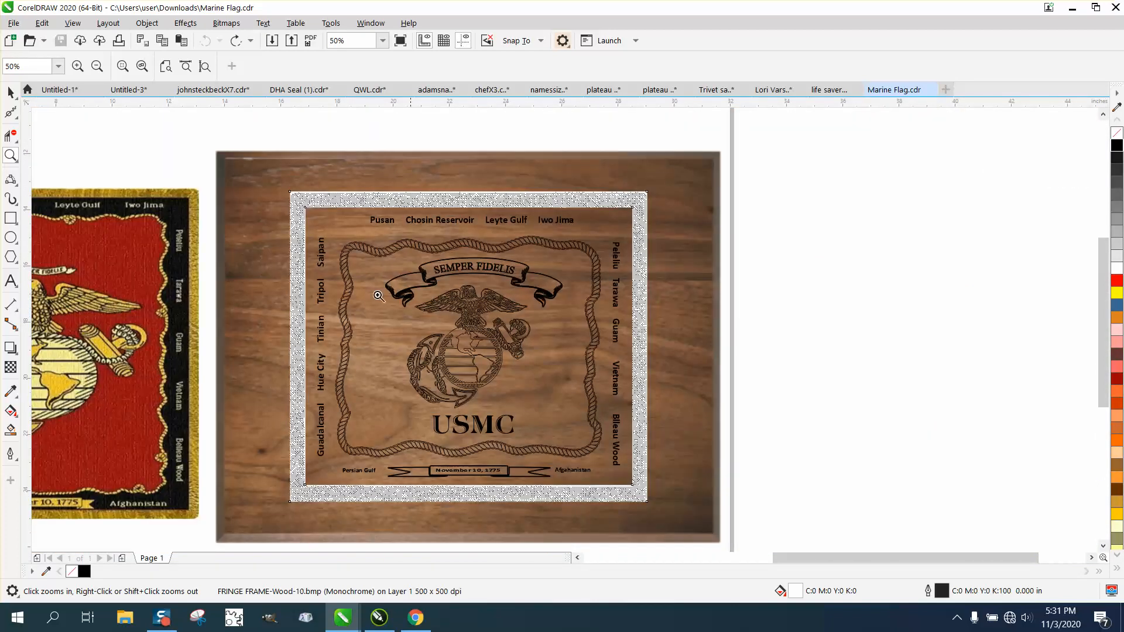
- Set the nudge distance to 15 inches and nudge the fringe frame bitmap up once, off the walnut board
click(10, 93)
click(471, 140)
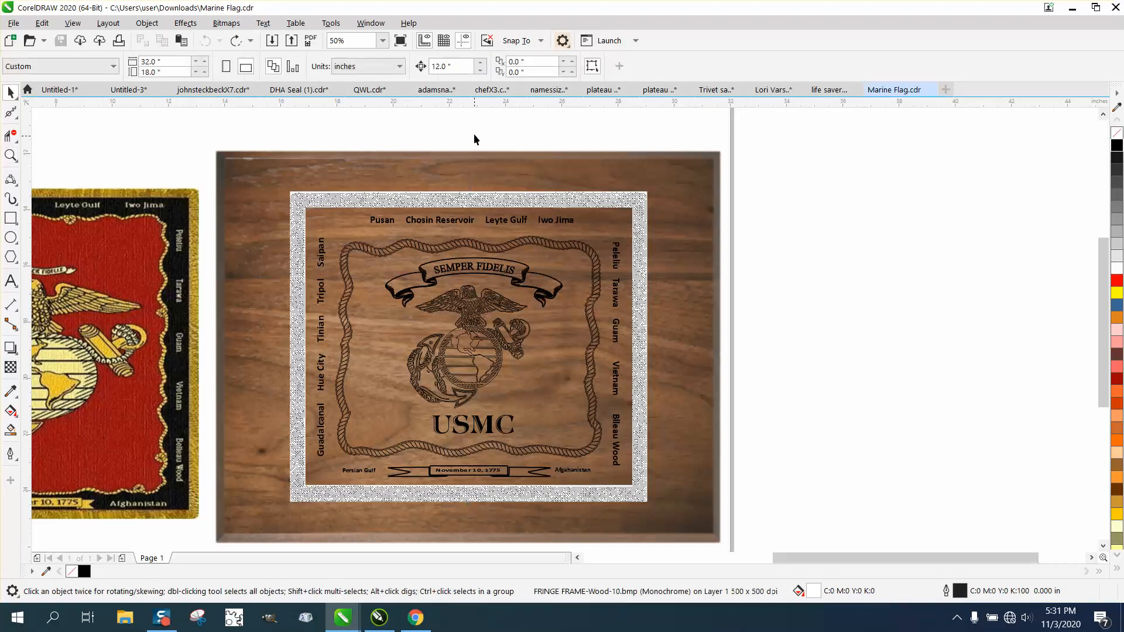
click(450, 69)
text(15)
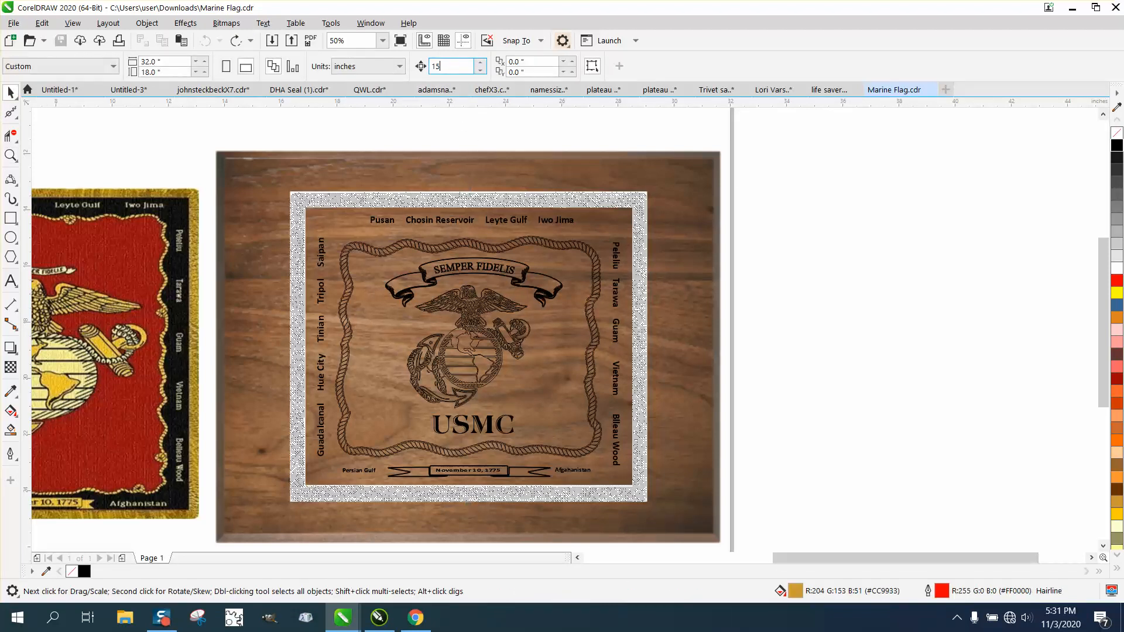
click(614, 196)
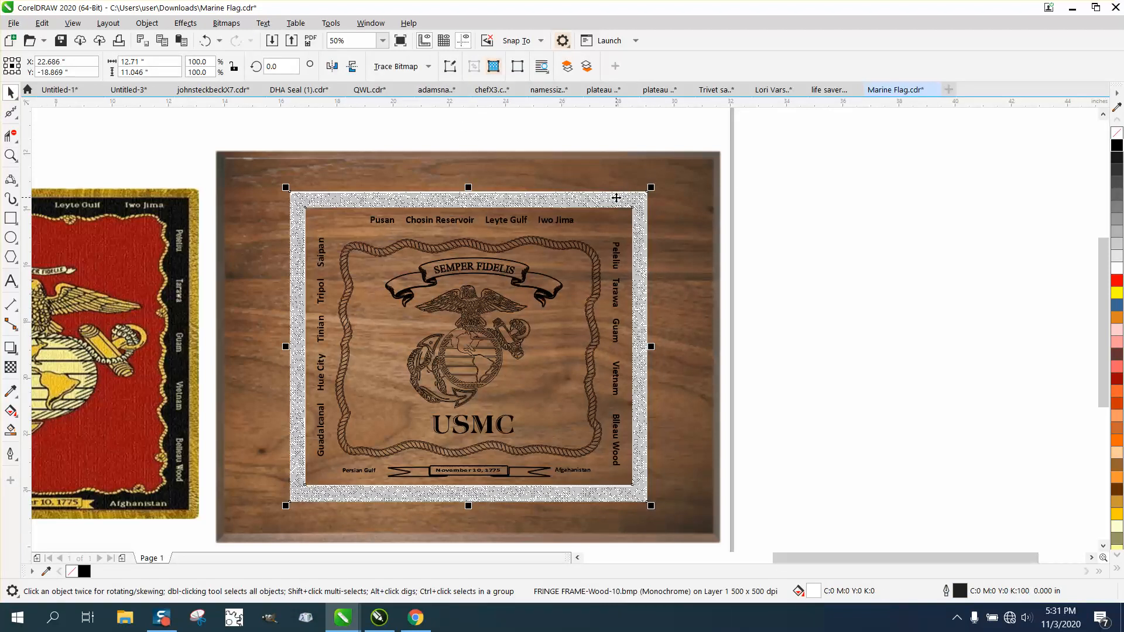
key(Up)
scroll(594, 208, down, 4)
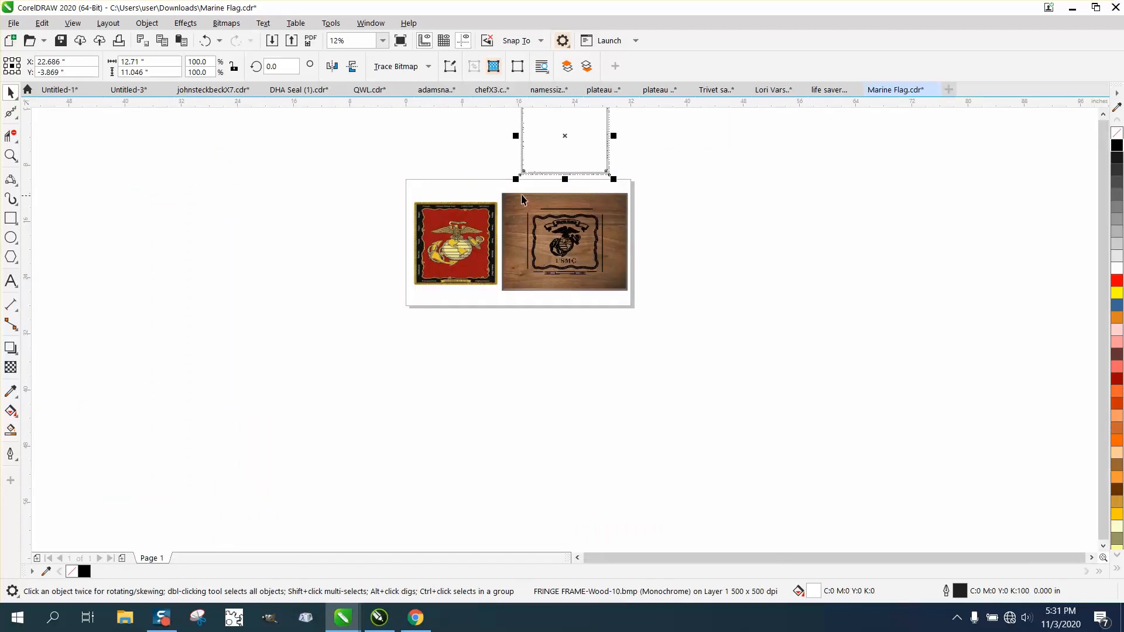
- Create a rectangle of 12.71 by 11.046 inches exactly matching the outer bounds of the fringe frame bitmap
click(11, 156)
scroll(512, 141, down, 2)
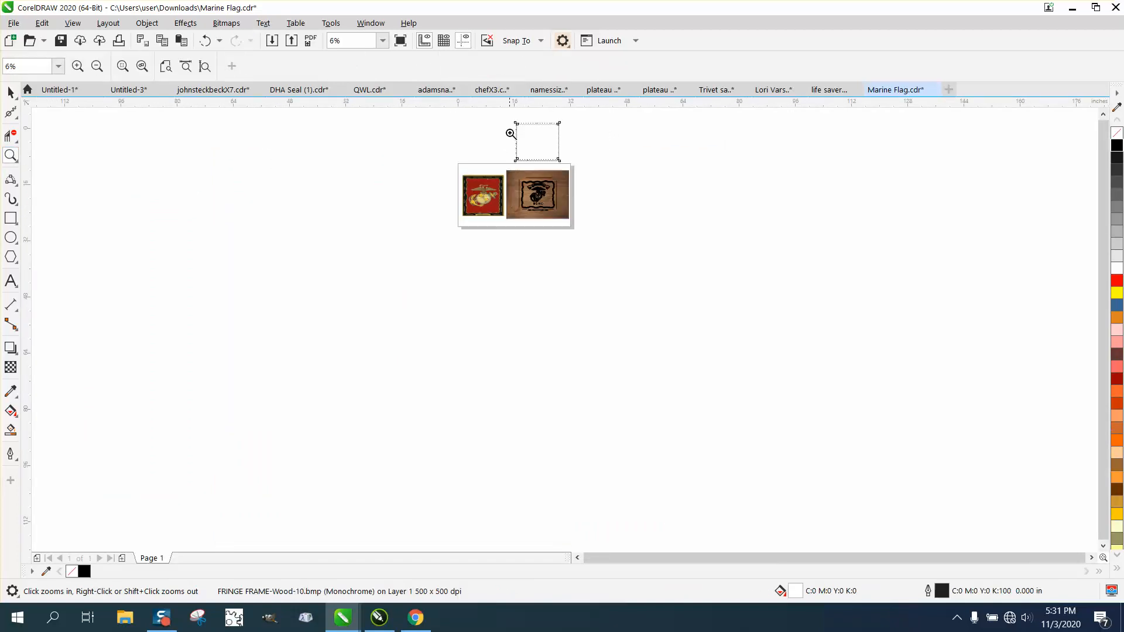
drag(573, 165, 578, 166)
click(11, 93)
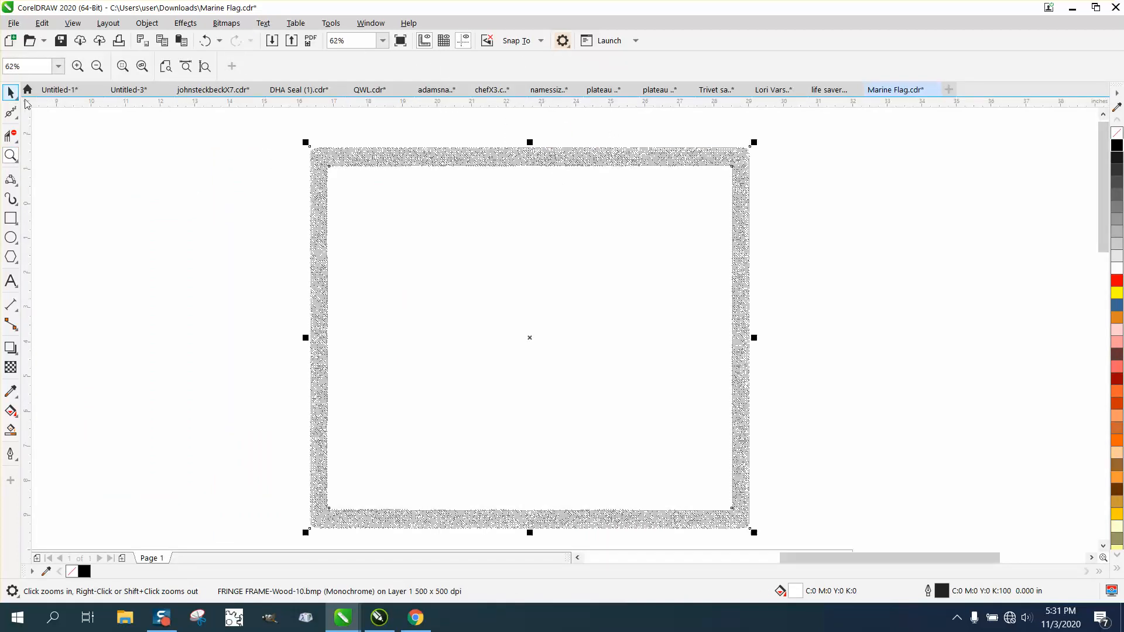
double_click(11, 218)
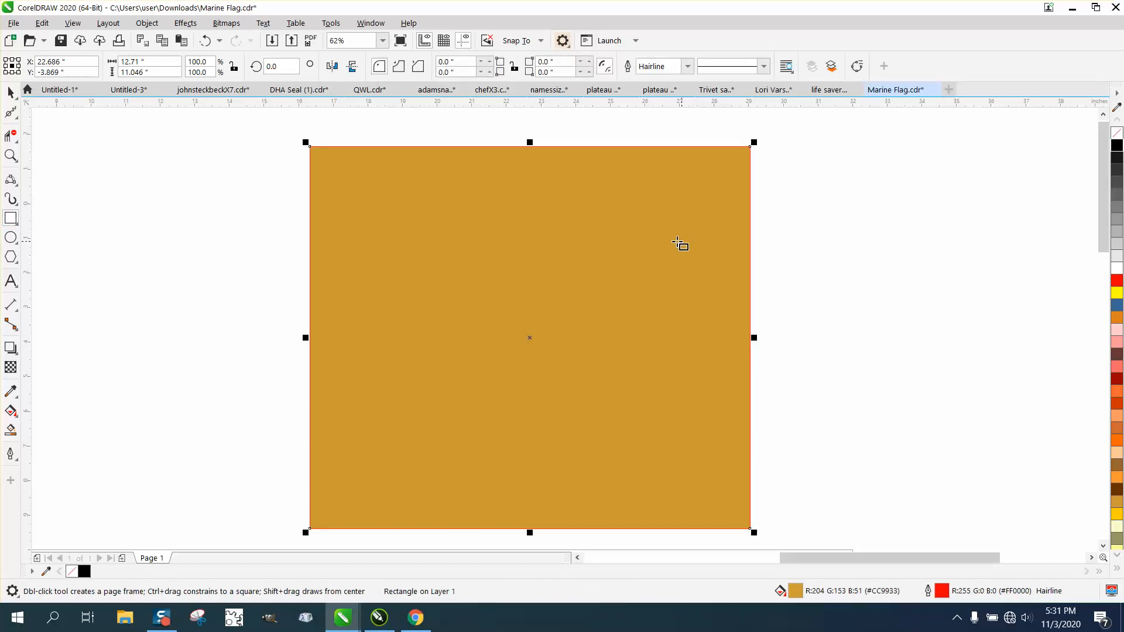
- Remove the rectangle's fill, nudging it 15 inches right for the change and back over the fringe frame
scroll(464, 226, down, 2)
key(Right)
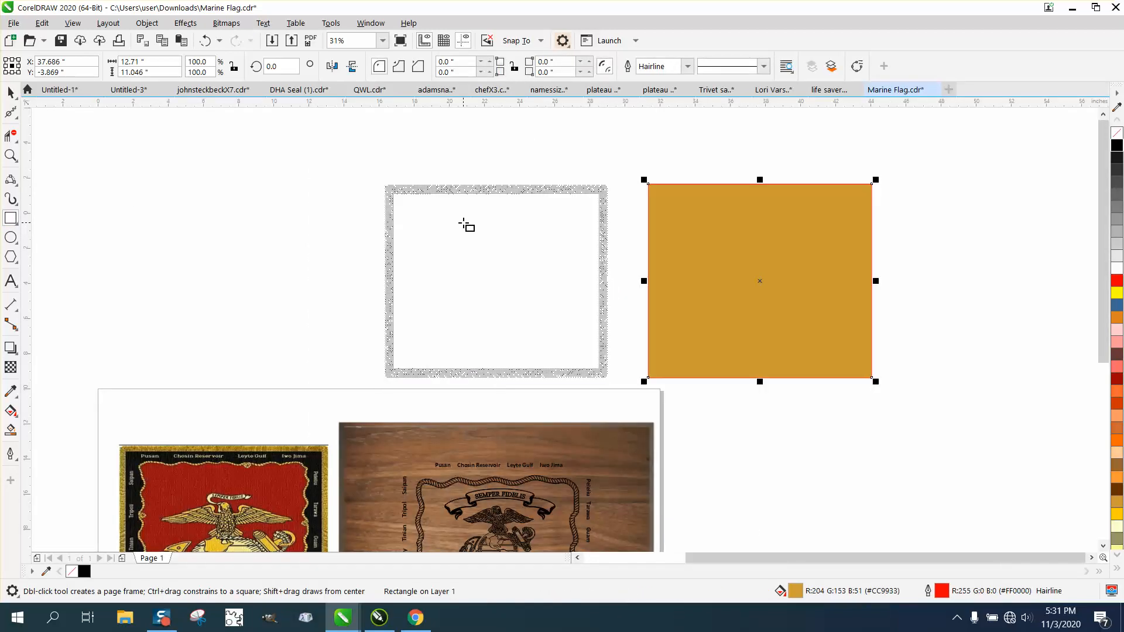
click(1116, 134)
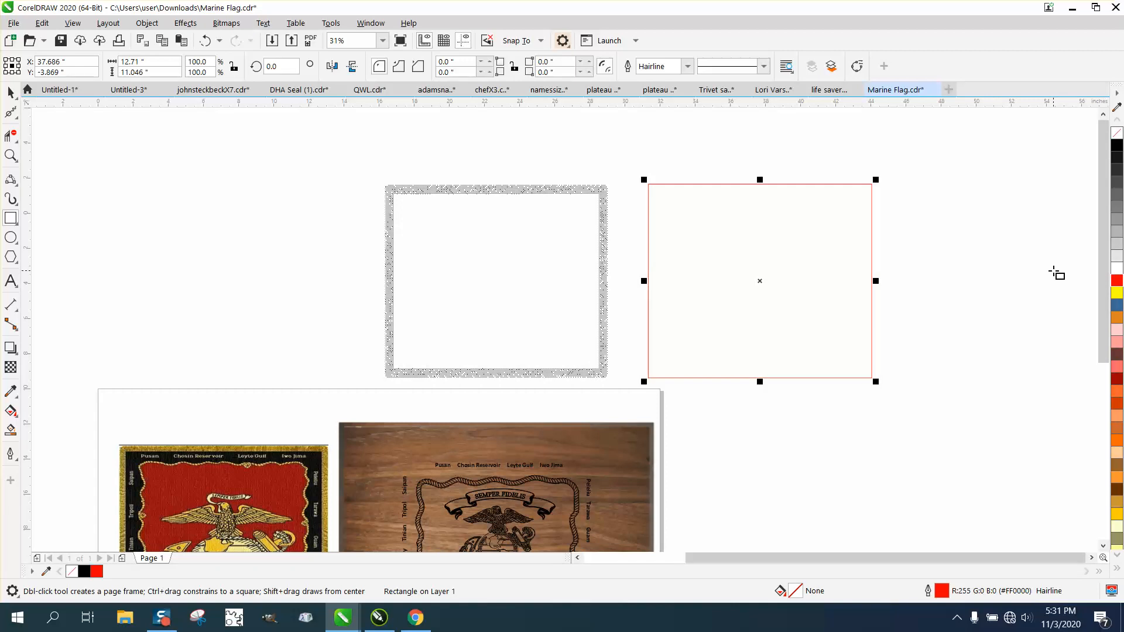
key(Left)
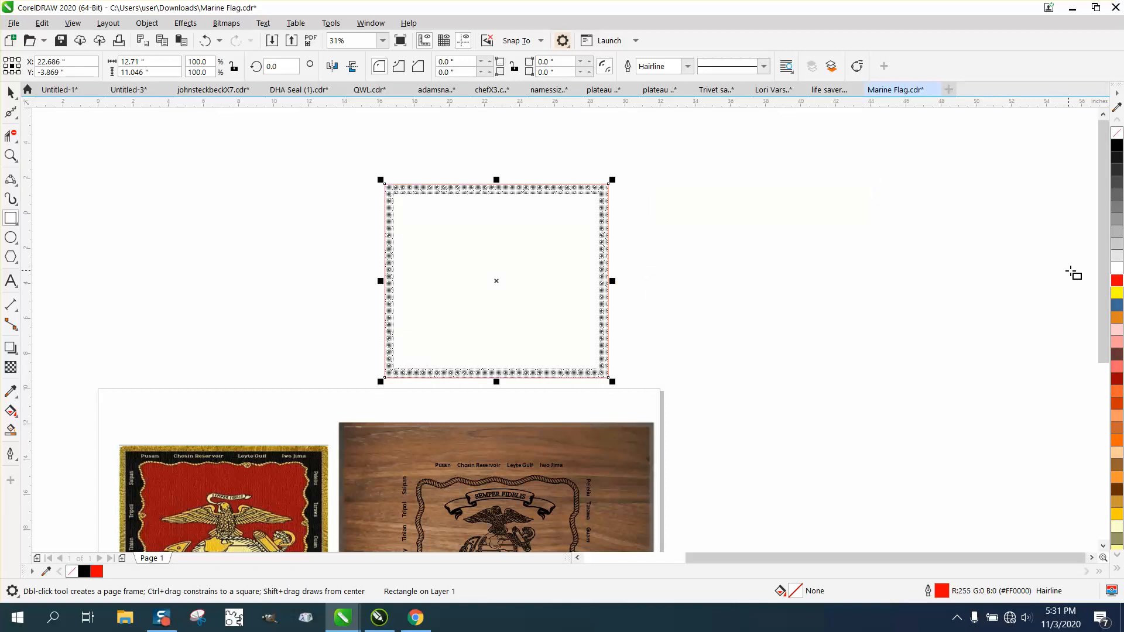
- Measure the width of the fringe frame's top border with a parallel dimension and discard the dimension
click(10, 155)
drag(356, 176, 498, 240)
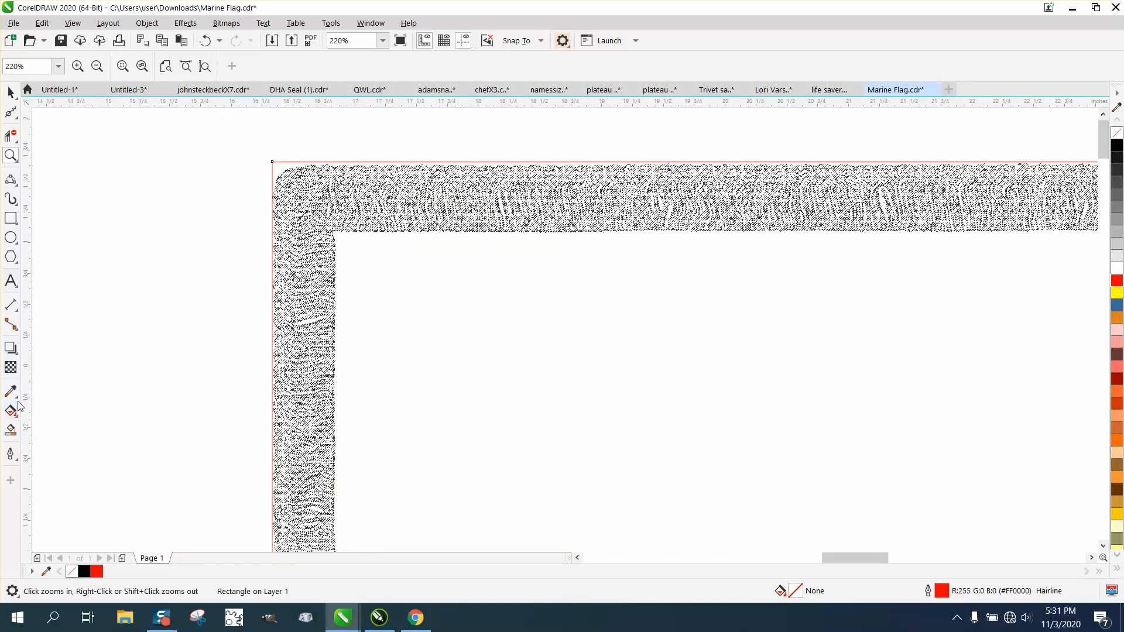
click(17, 313)
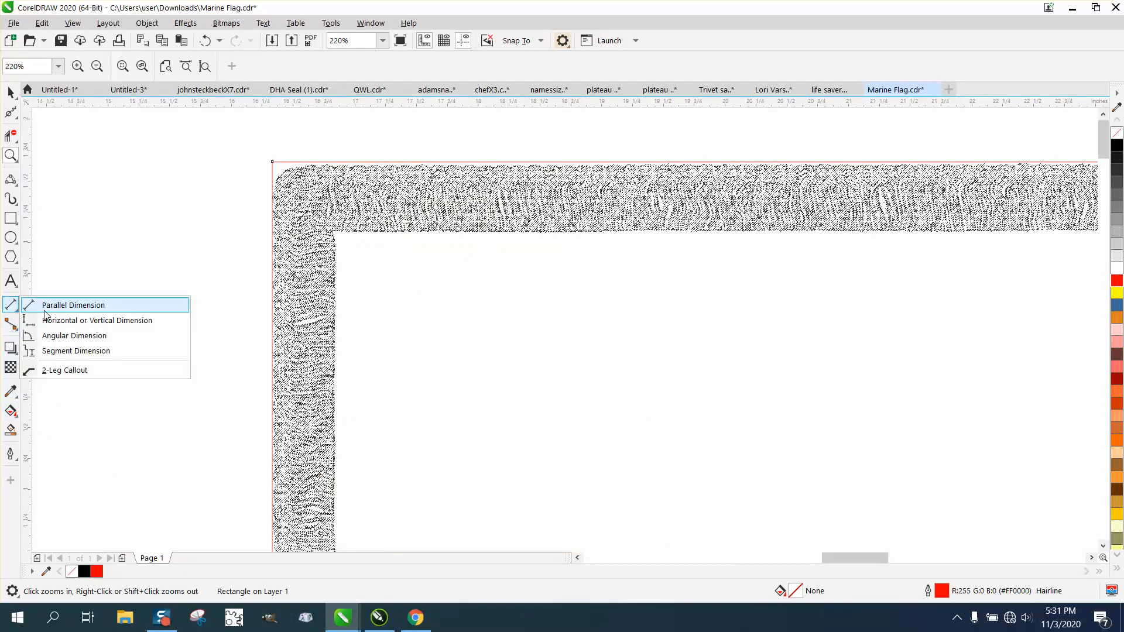
click(53, 304)
drag(436, 233, 435, 163)
click(434, 164)
key(Delete)
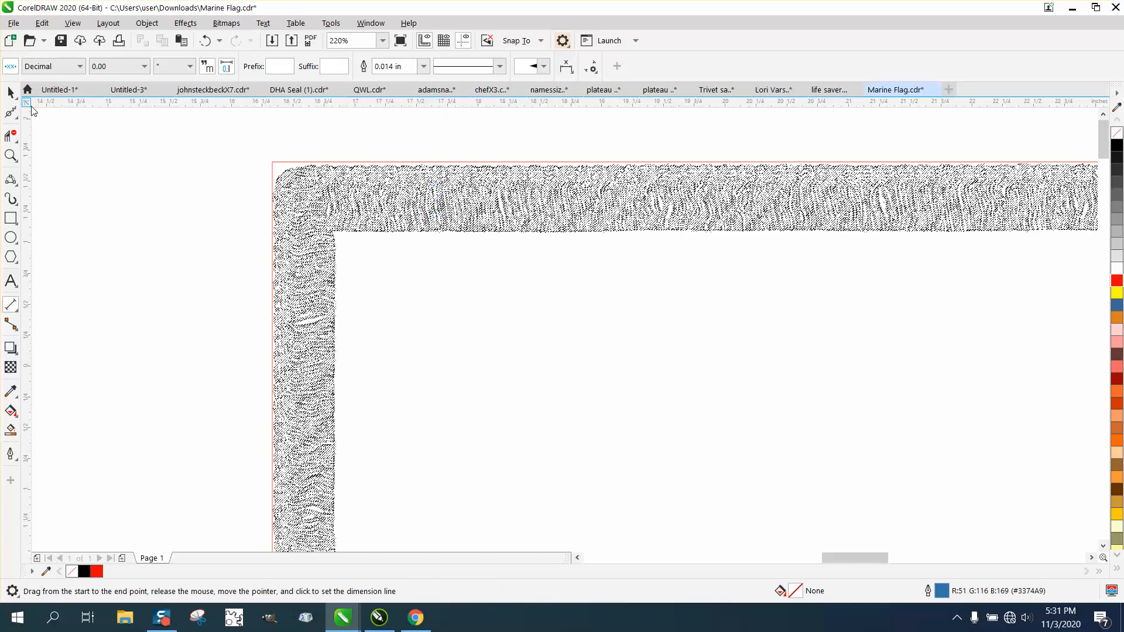
- Apply a one-step inside contour with a 0.58-inch offset to the red rectangle around the fringe frame
click(10, 92)
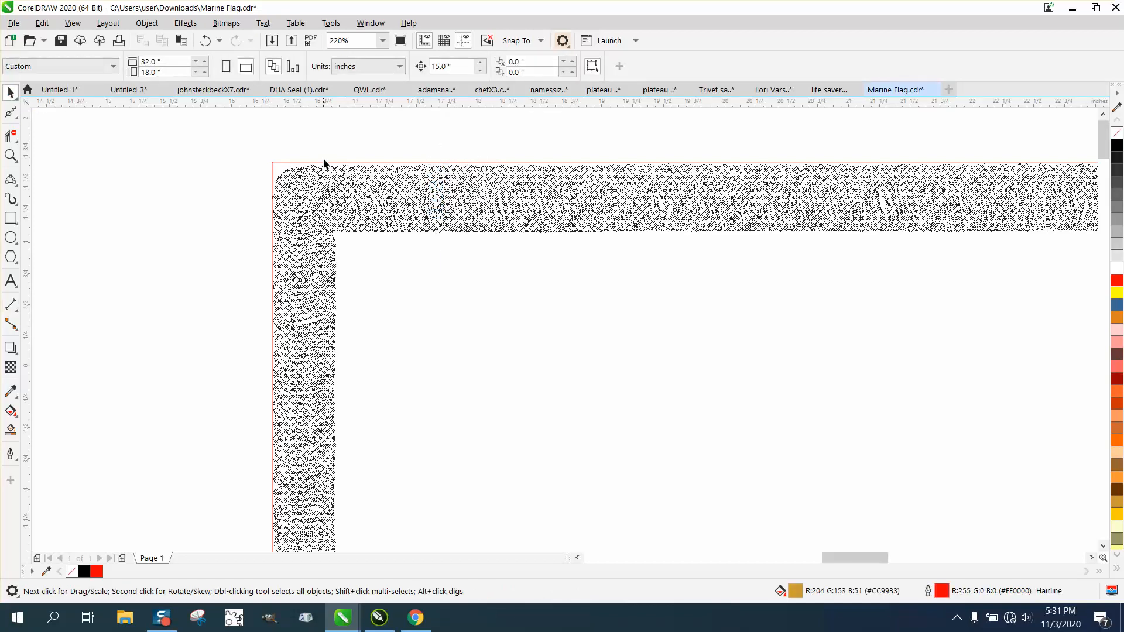
click(325, 167)
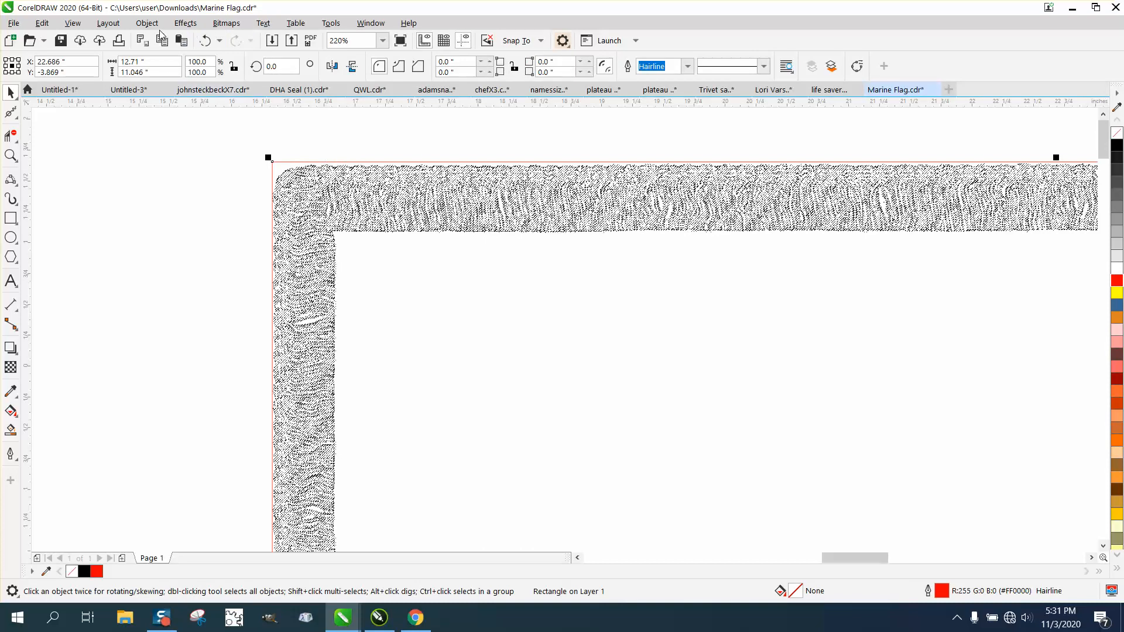
click(188, 24)
click(214, 337)
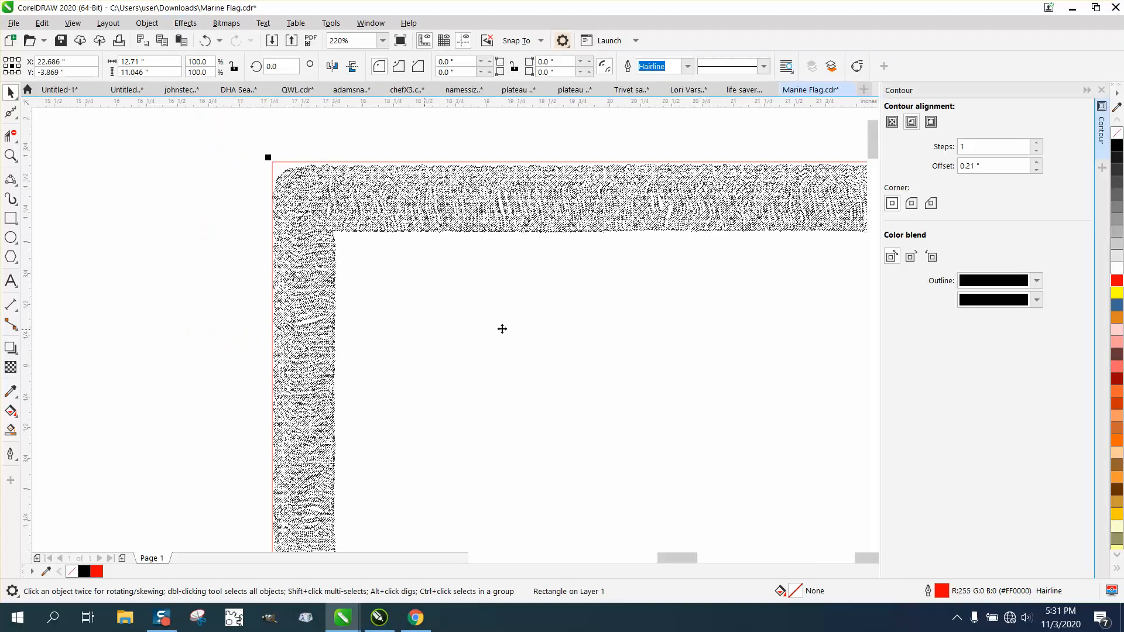
double_click(969, 166)
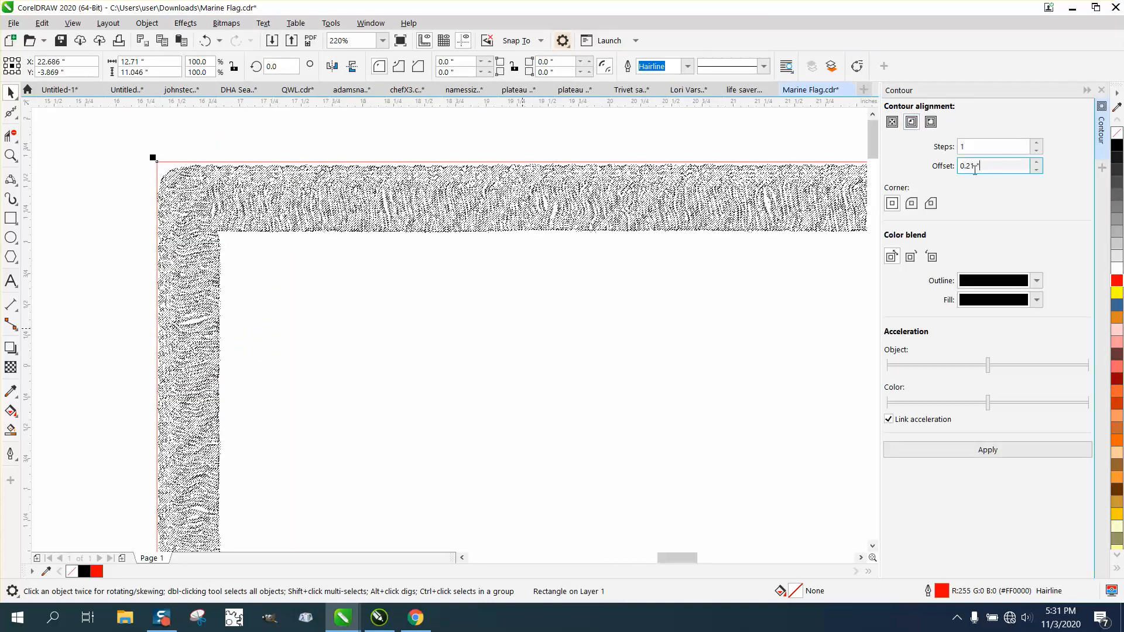
text(.58)
click(916, 452)
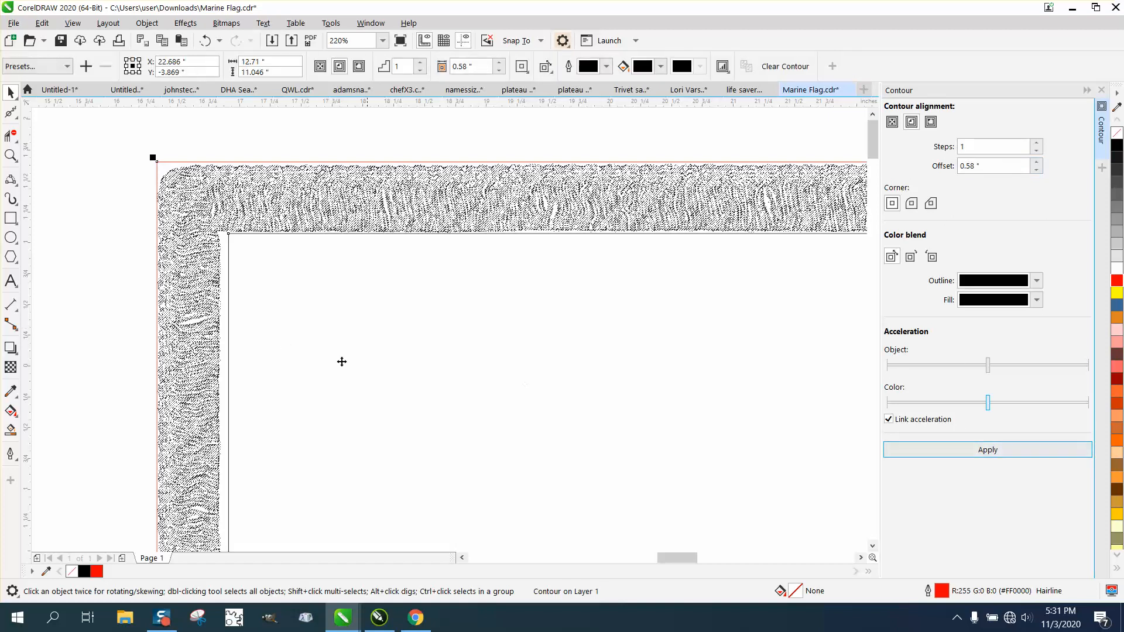
- Move the contoured rectangle 15 inches left, clear of the fringe frame bitmap
scroll(286, 339, down, 3)
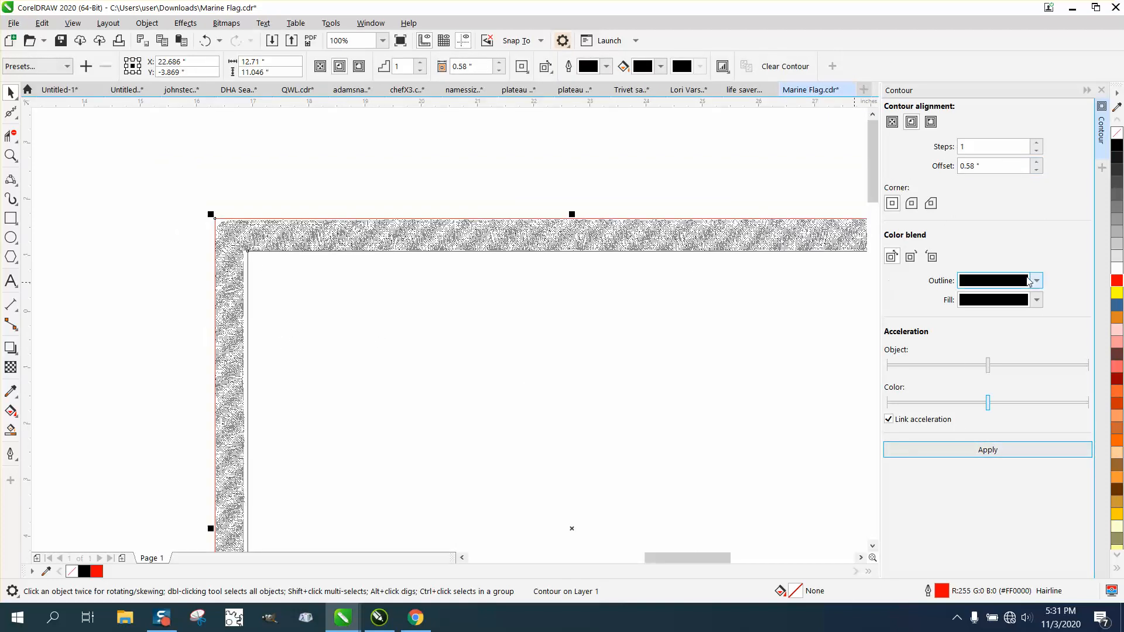
scroll(623, 182, down, 2)
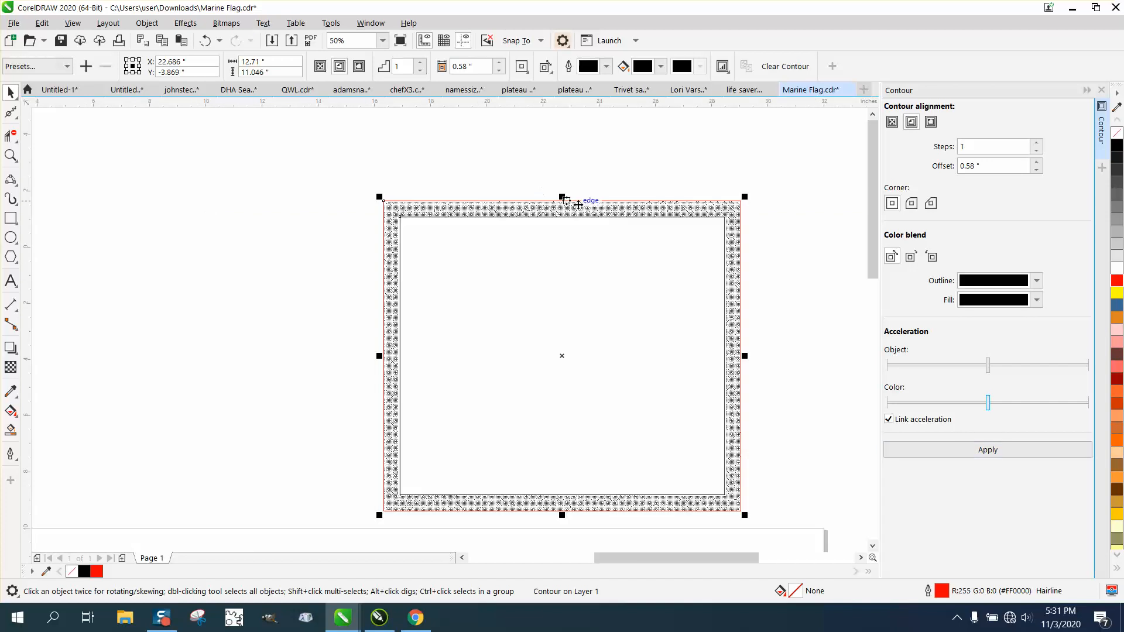
click(628, 208)
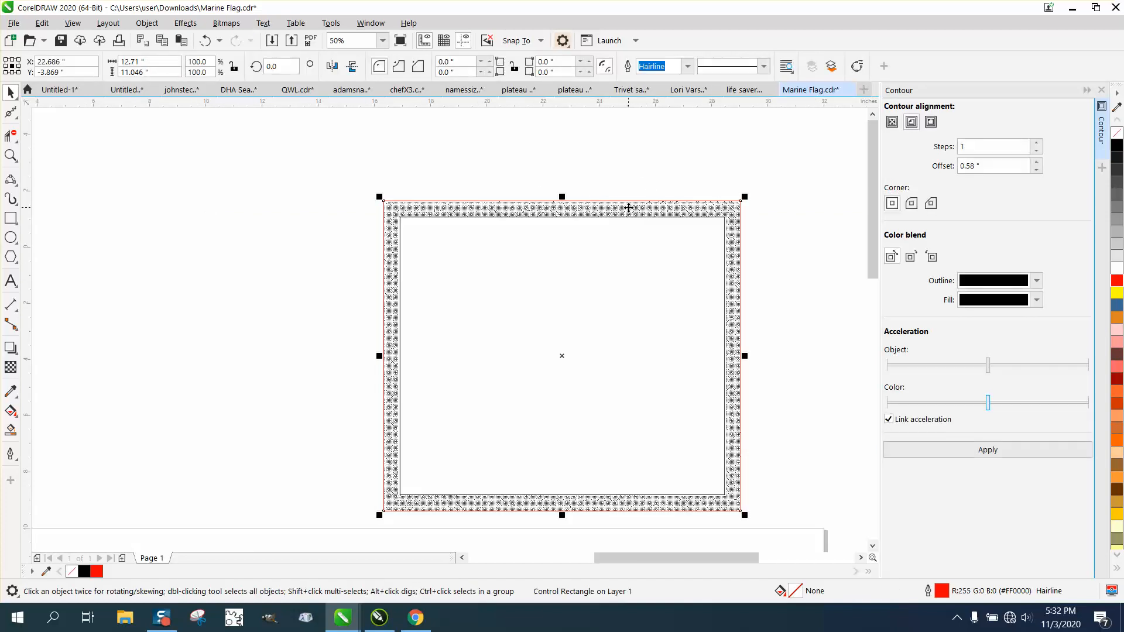
key(Left)
scroll(652, 204, down, 1)
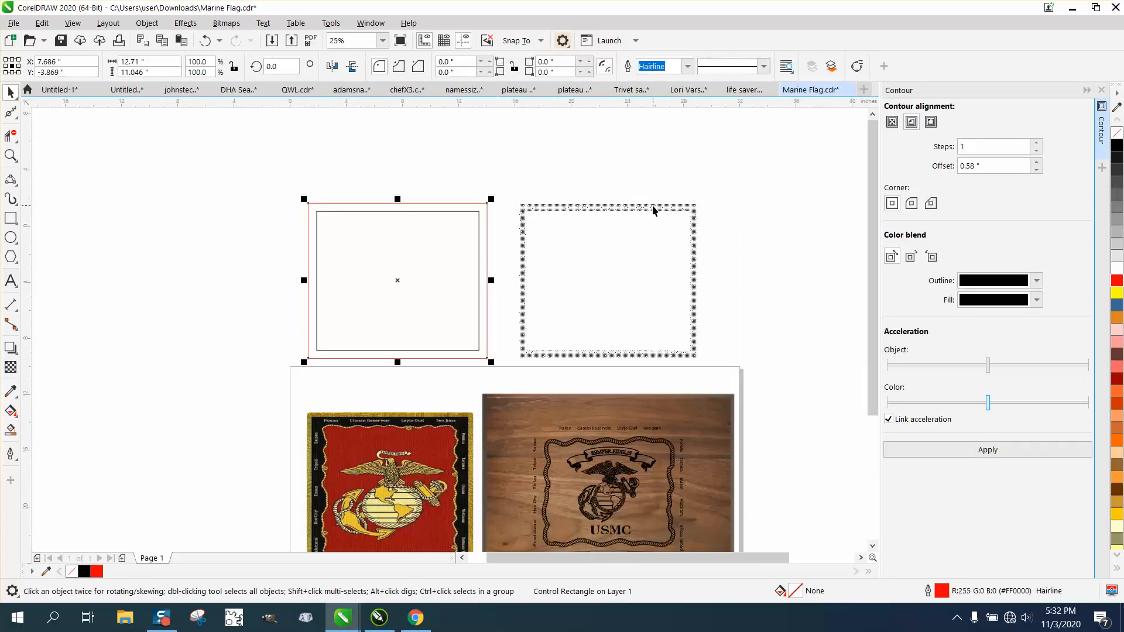
- Move the fringe frame bitmap 30 inches to the right, out of the working area
click(501, 188)
click(693, 353)
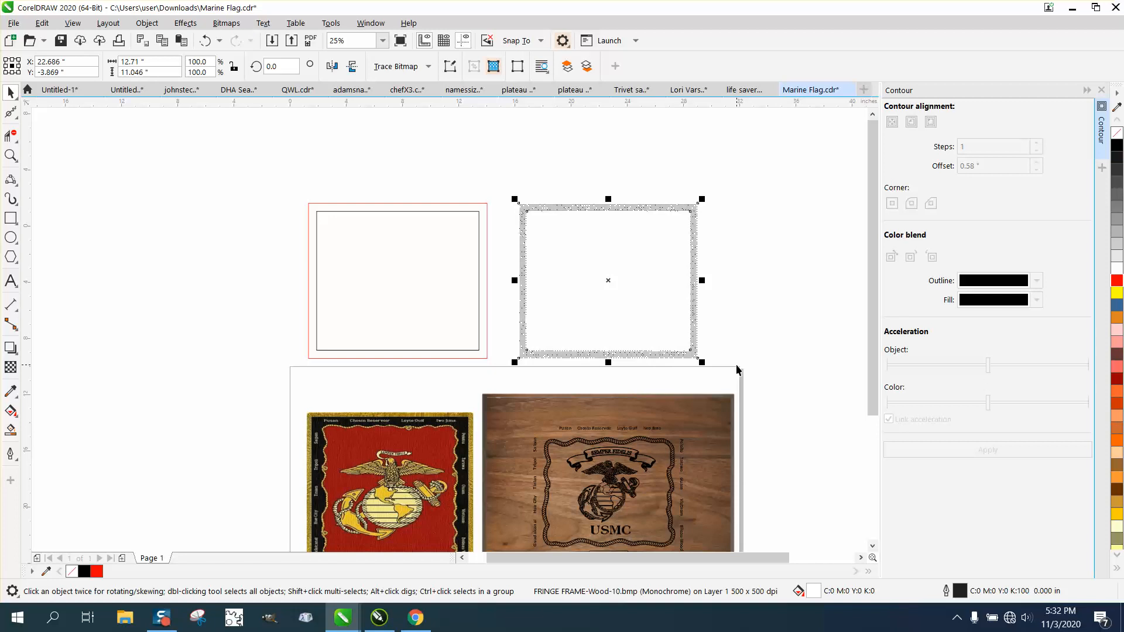
key(Right)
key(Right)
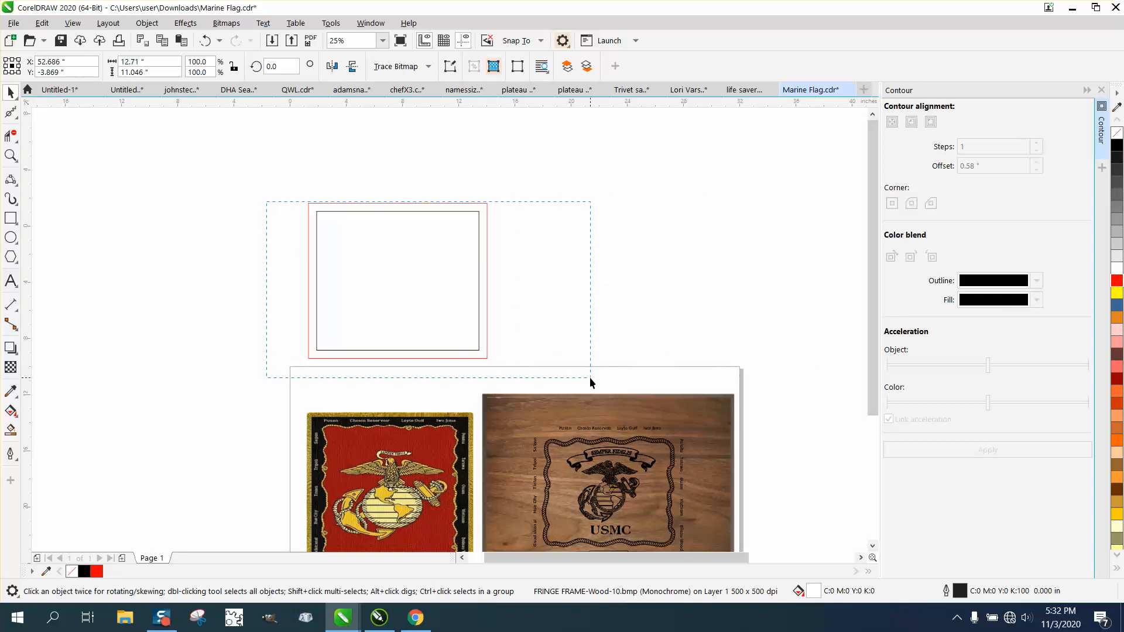
- Move the contoured rectangle 15 inches right, back above the walnut board, and deselect it
drag(588, 377, 593, 380)
key(Right)
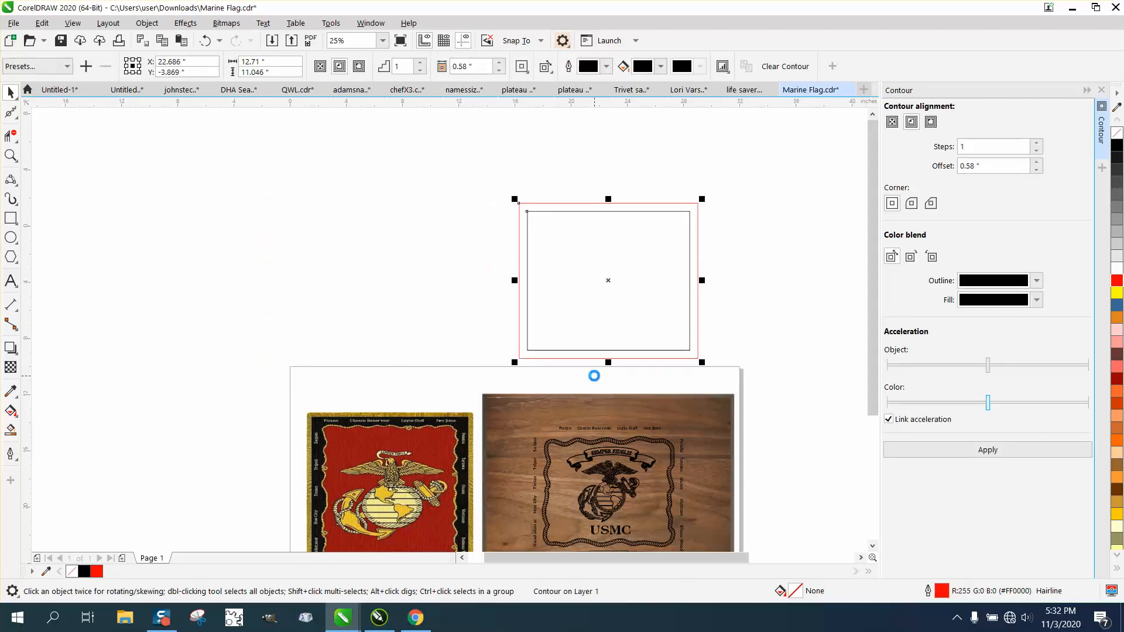
key(Escape)
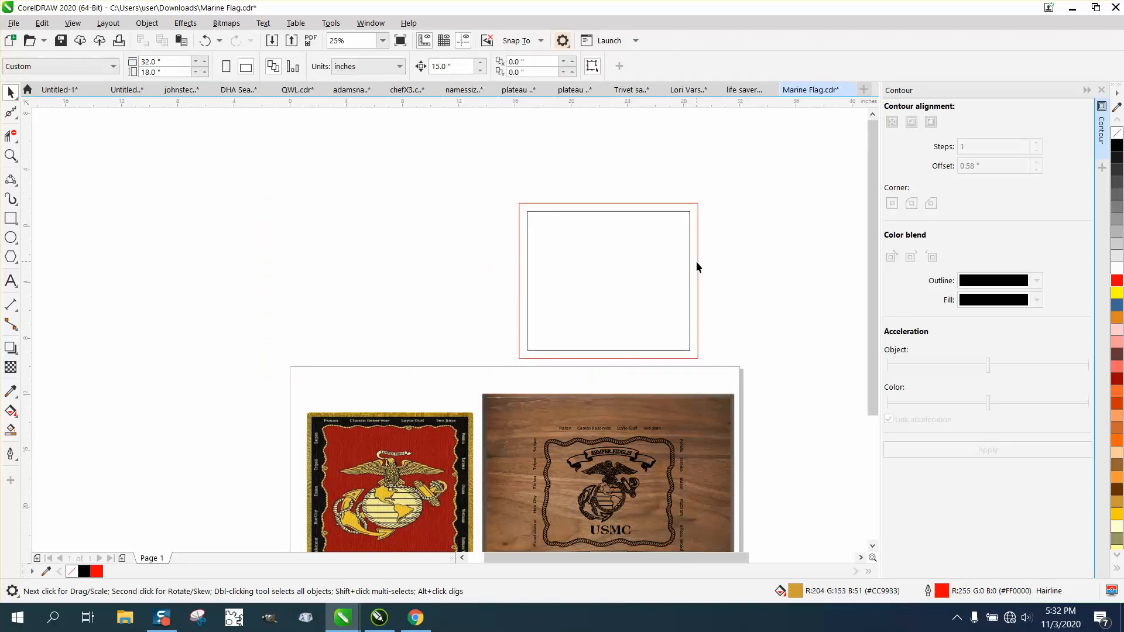
- Give the red rectangle above the walnut board a black 0.5 pt outline, then deselect it
click(697, 262)
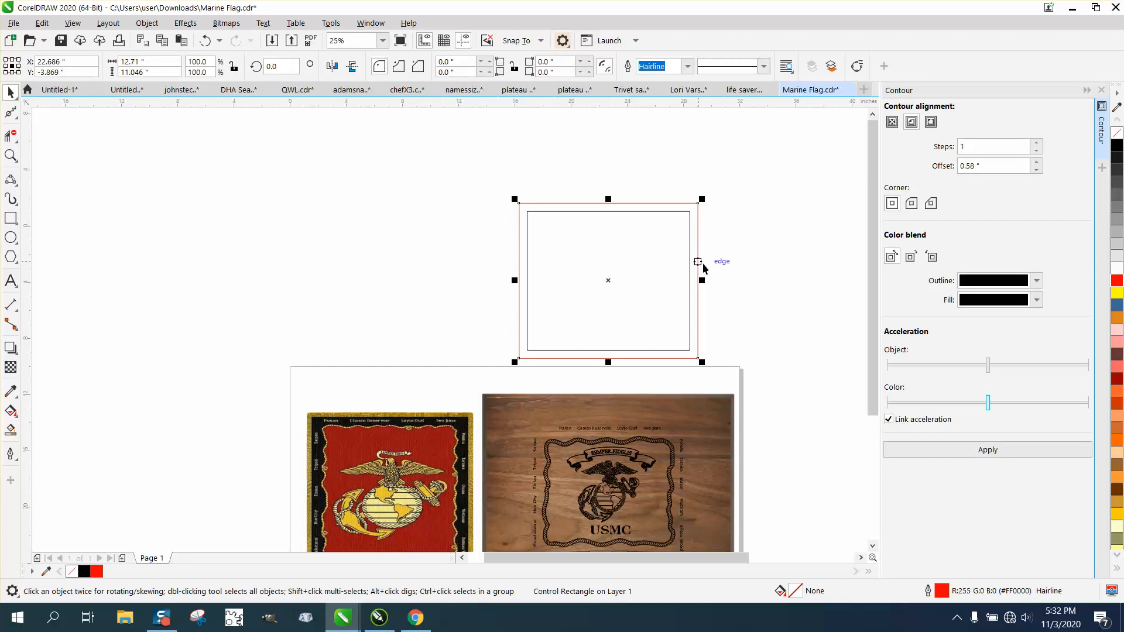
double_click(942, 592)
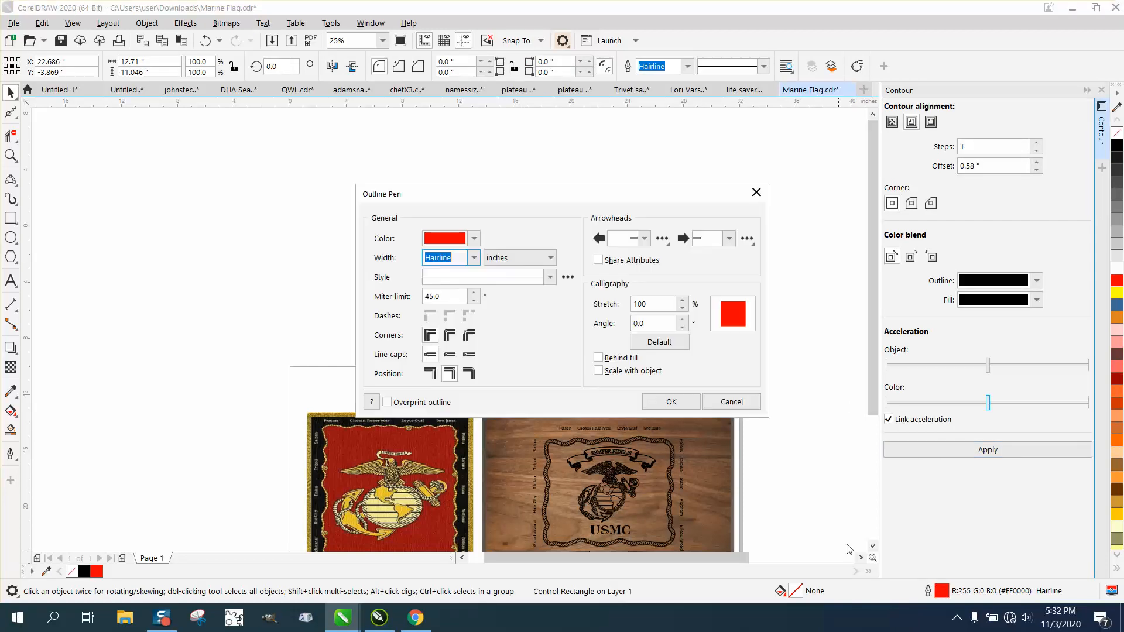
click(474, 258)
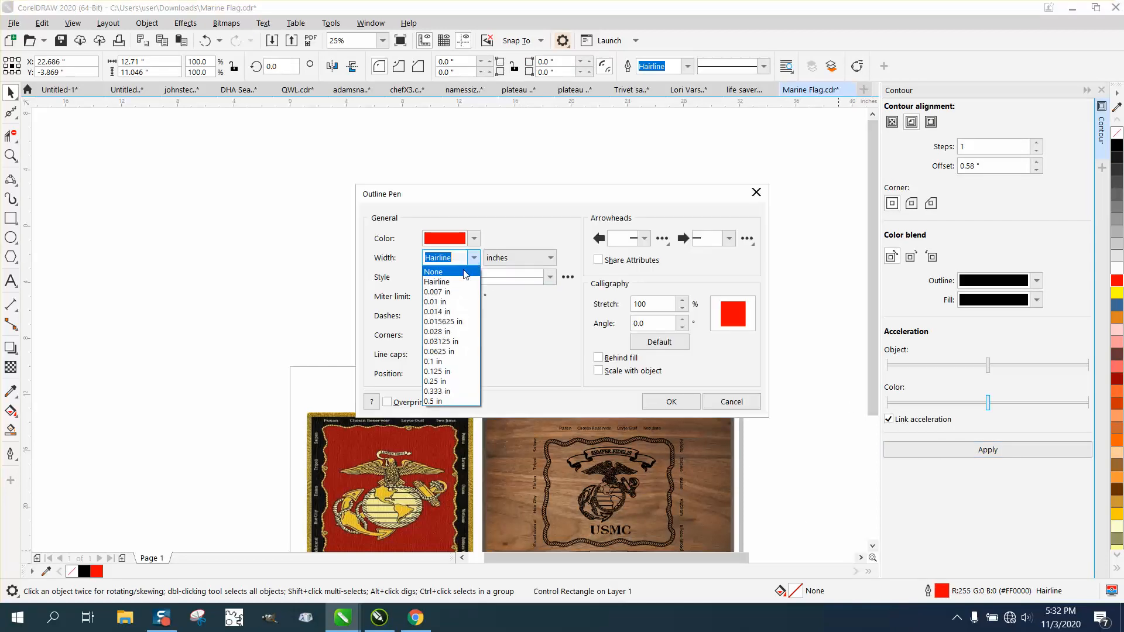
click(548, 258)
click(549, 258)
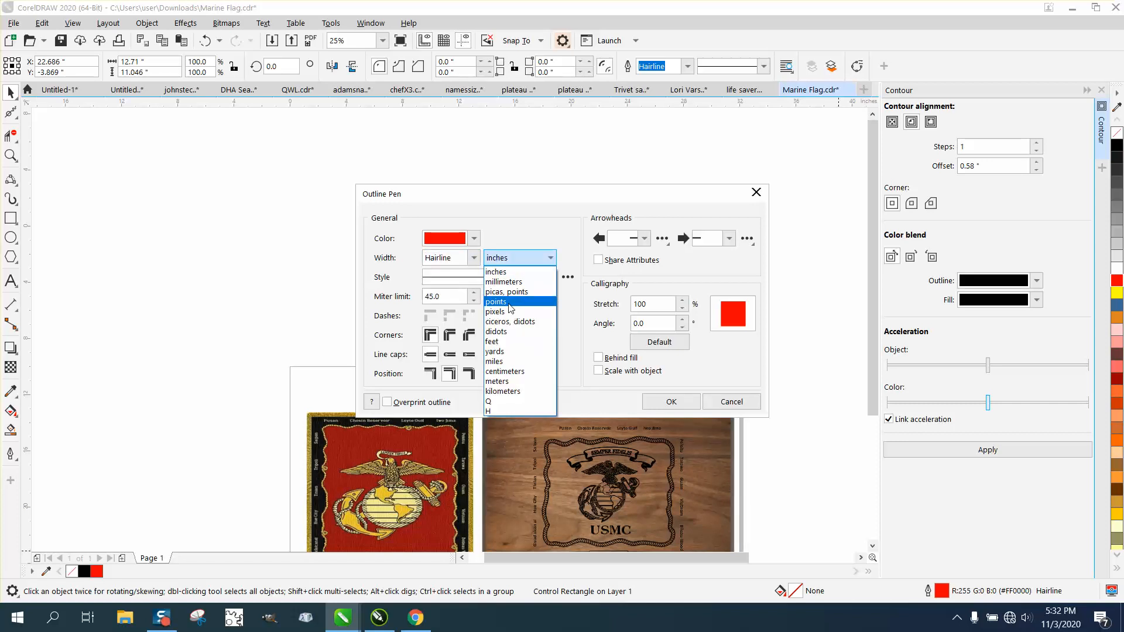
click(524, 302)
click(474, 258)
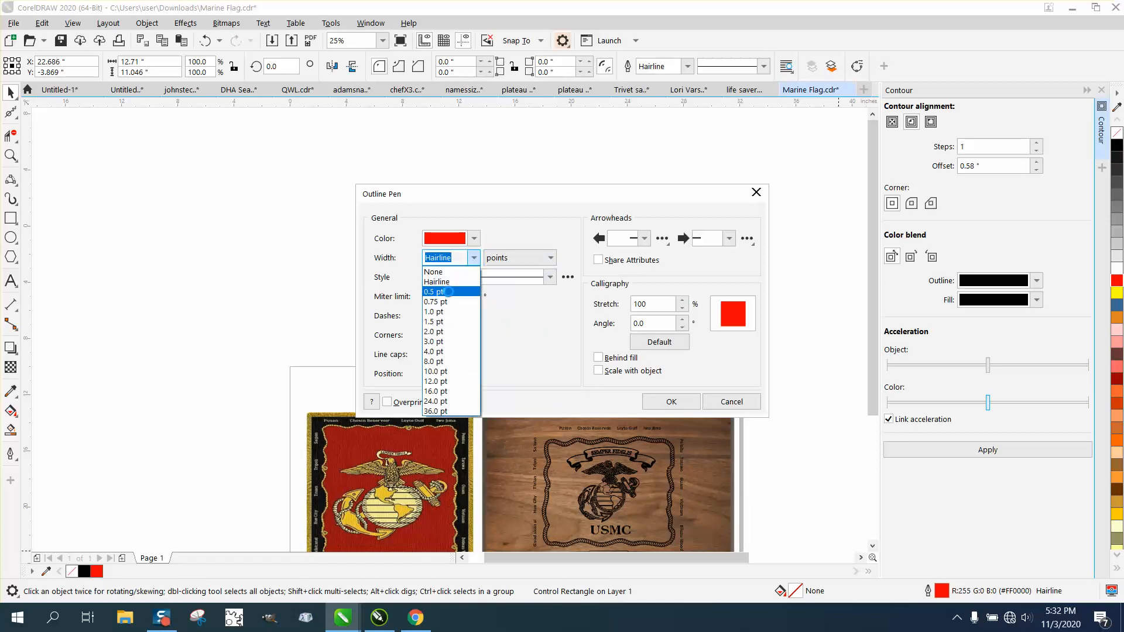
click(448, 291)
click(473, 240)
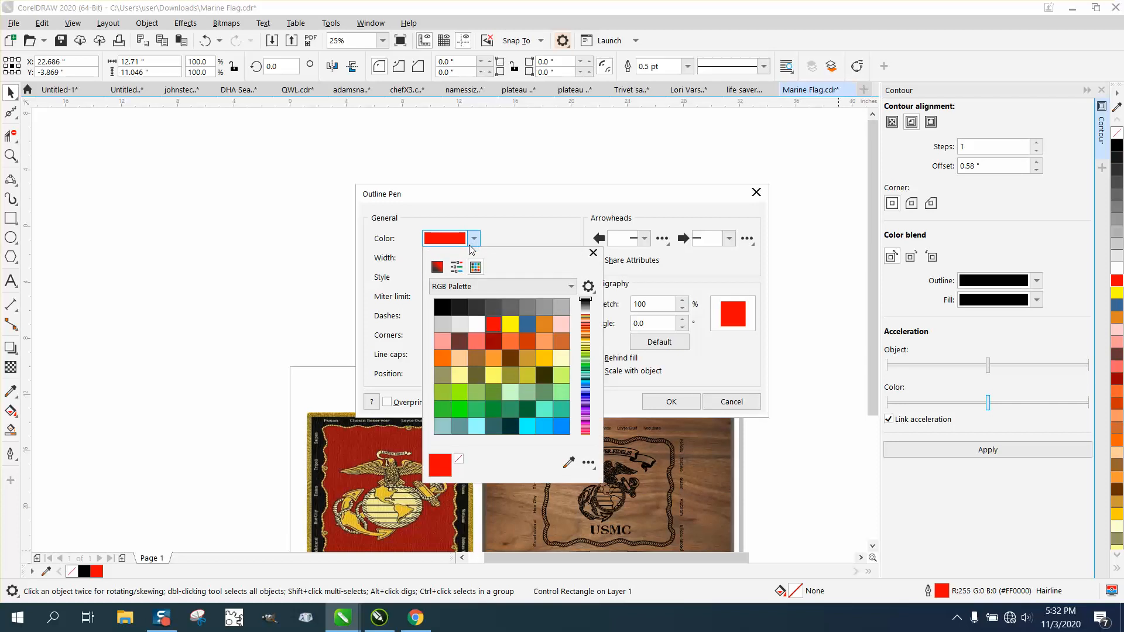
click(443, 304)
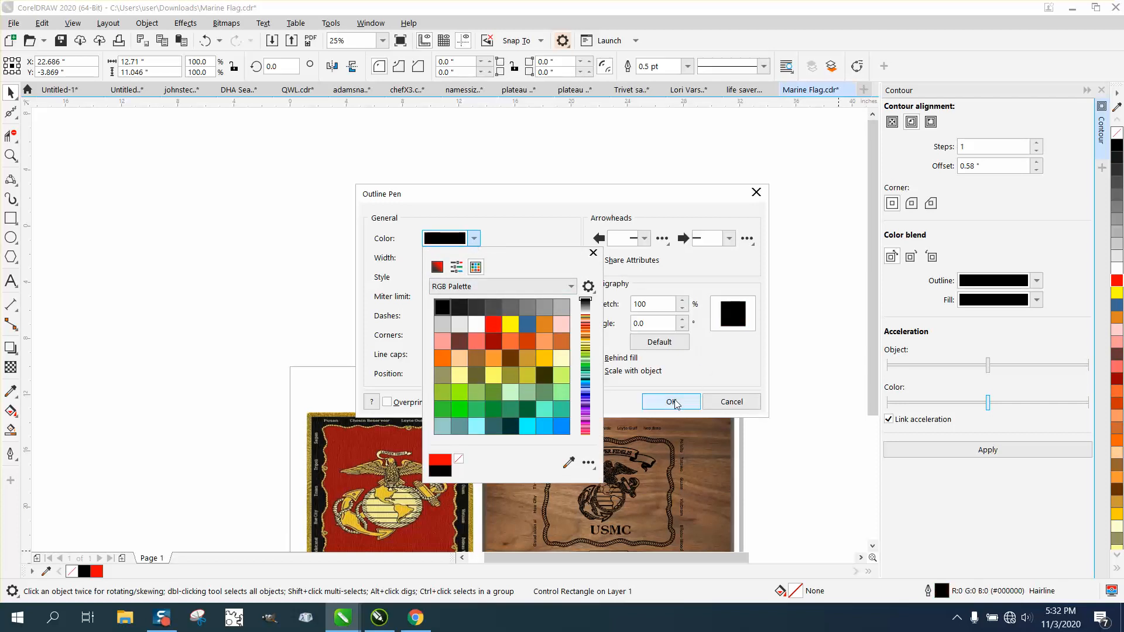
click(702, 310)
click(672, 402)
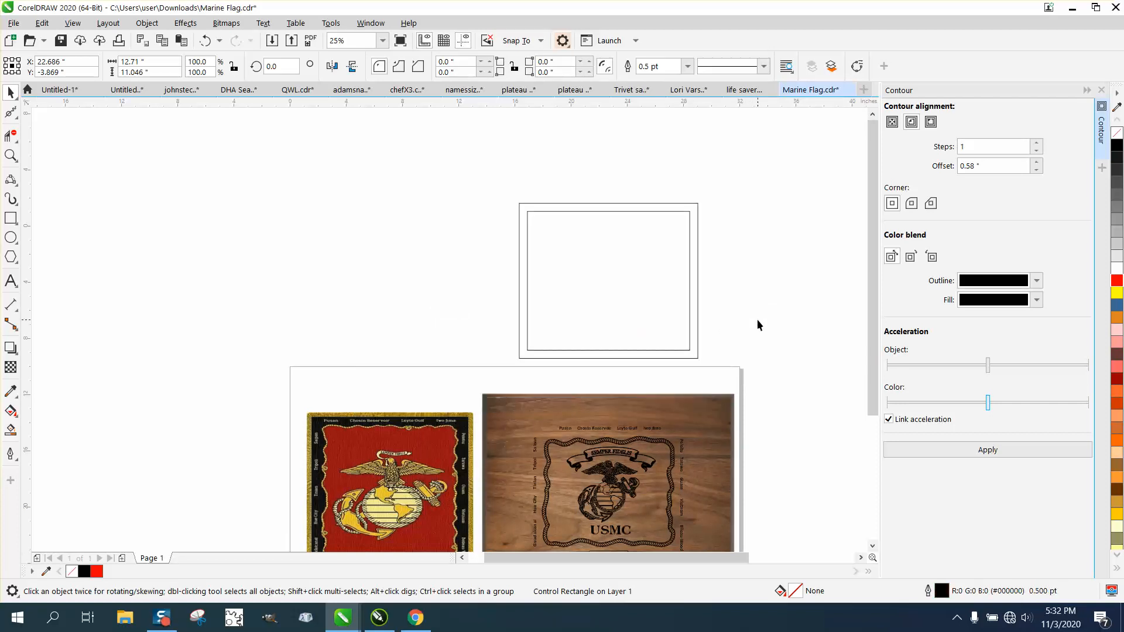
click(757, 319)
- Smart Fill the band between the two nested rectangles with black and move the filled frame 15 inches left
click(637, 205)
click(689, 278)
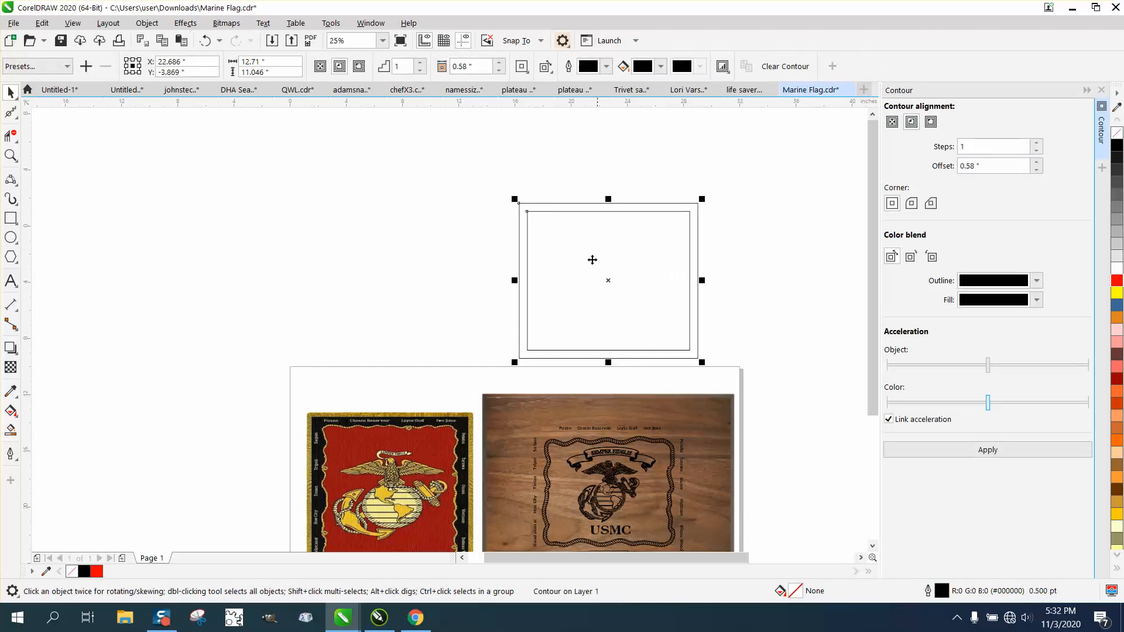
click(10, 430)
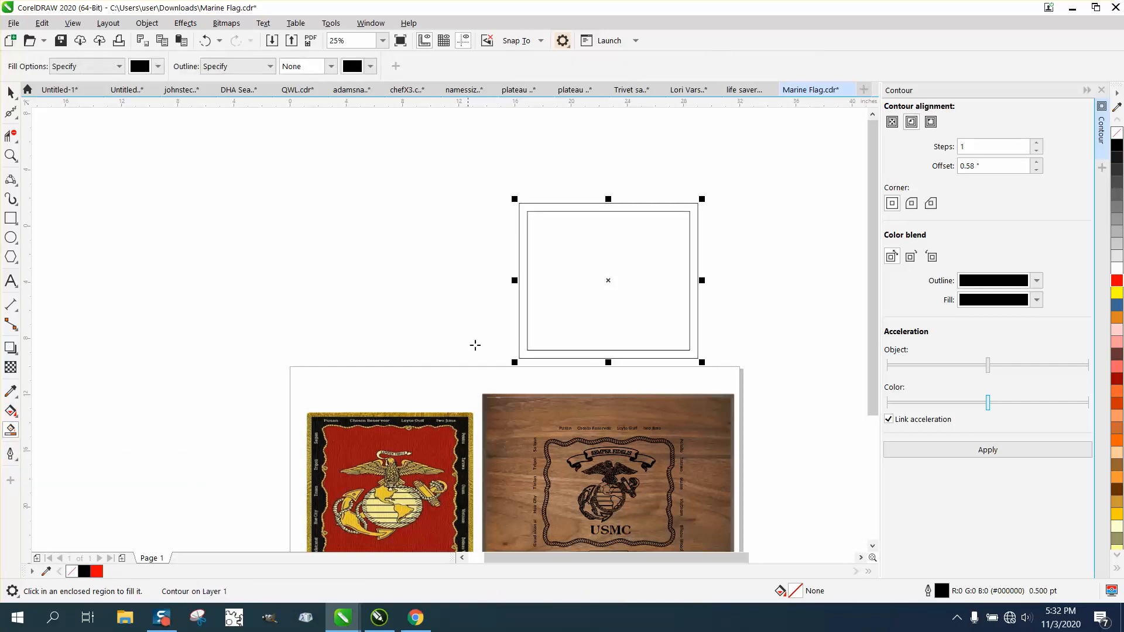
click(522, 314)
key(Left)
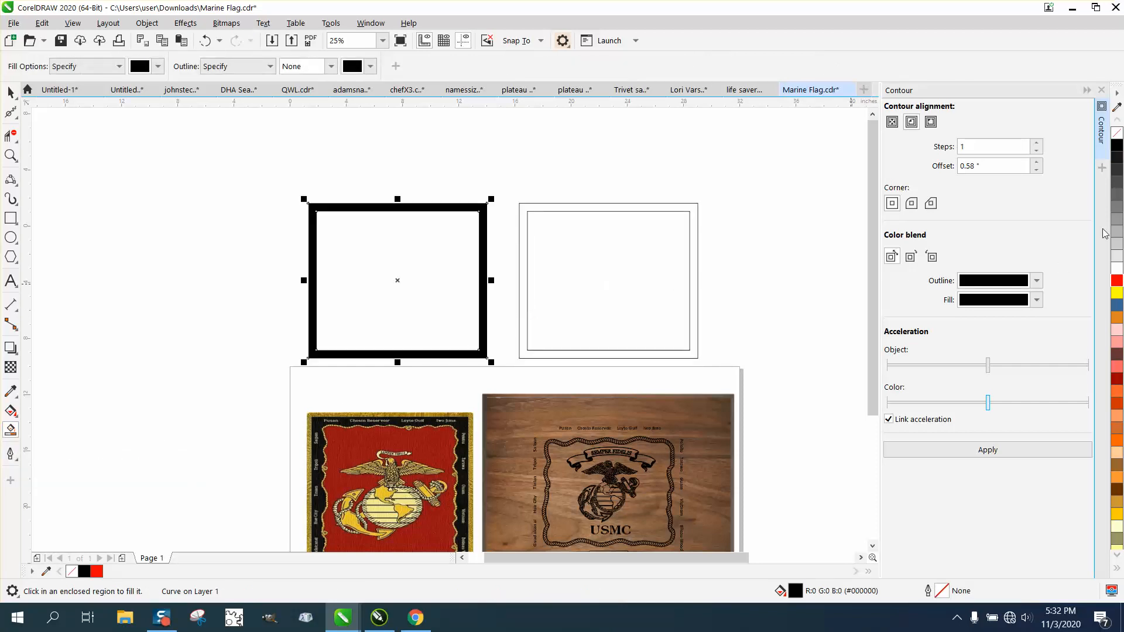
- Remove the copied frame's black fill and give it a black 0.5 pt outline
click(1117, 133)
right_click(1117, 145)
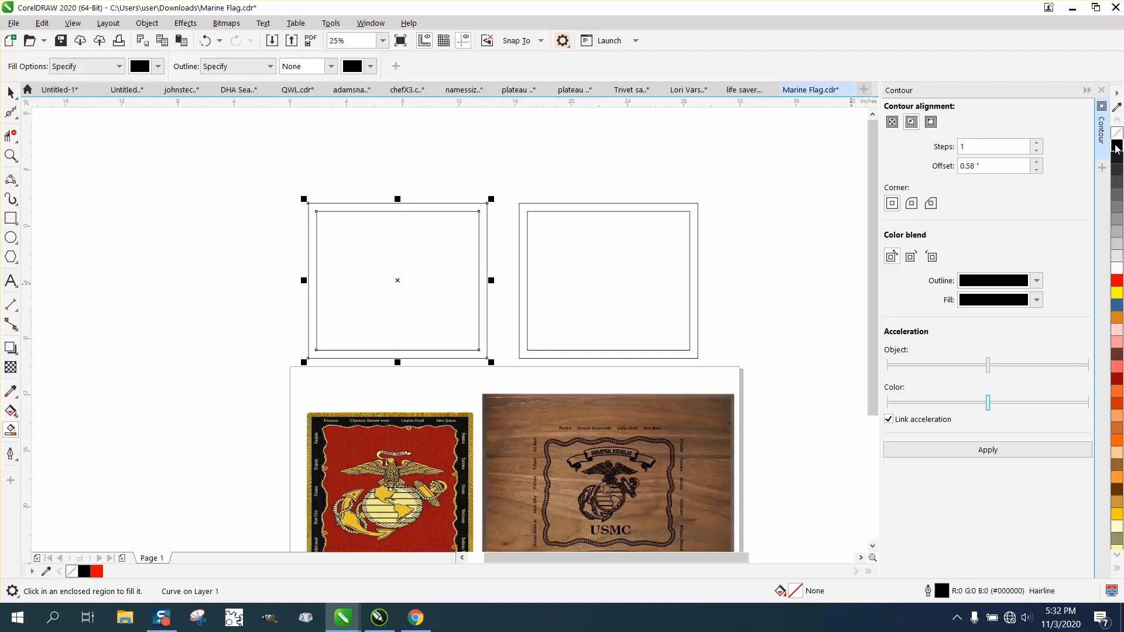
double_click(947, 592)
click(473, 258)
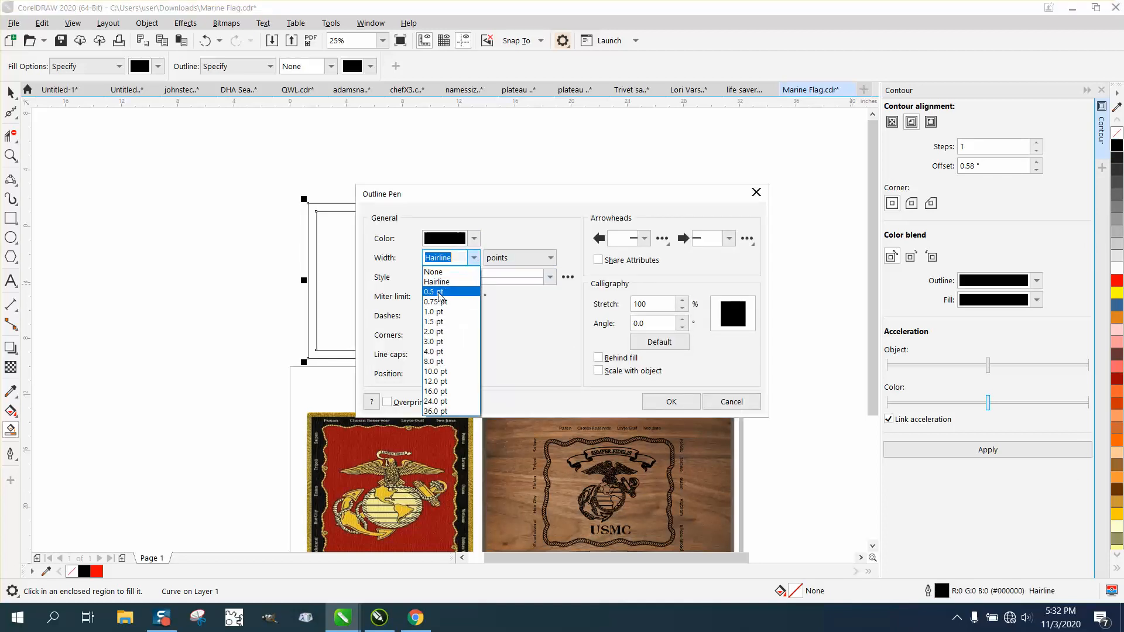
click(439, 292)
click(670, 401)
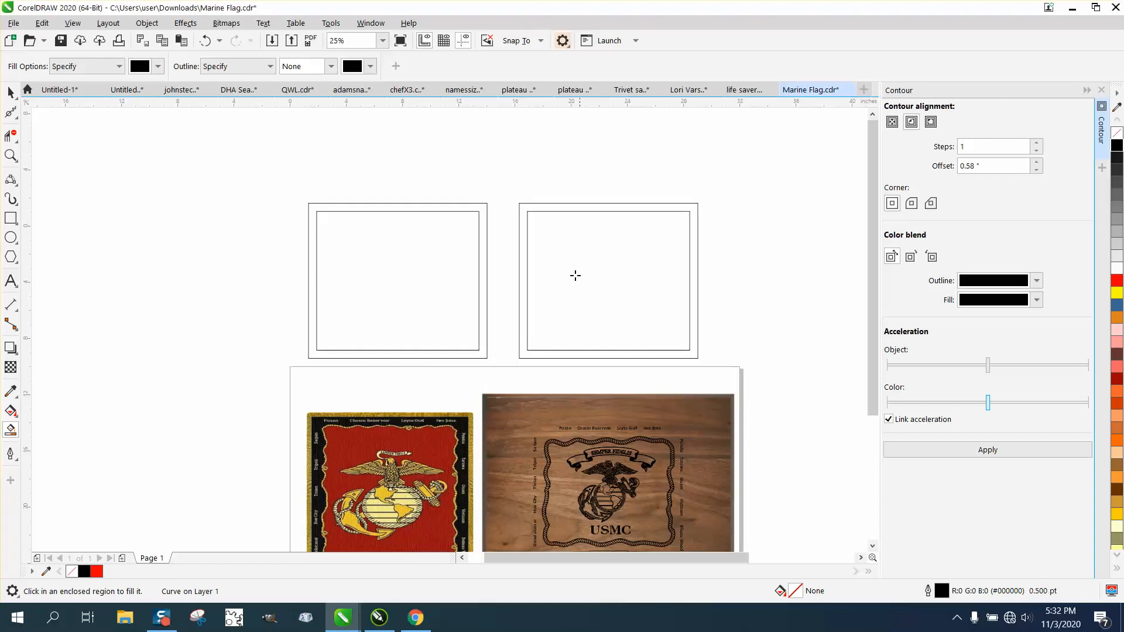
click(11, 92)
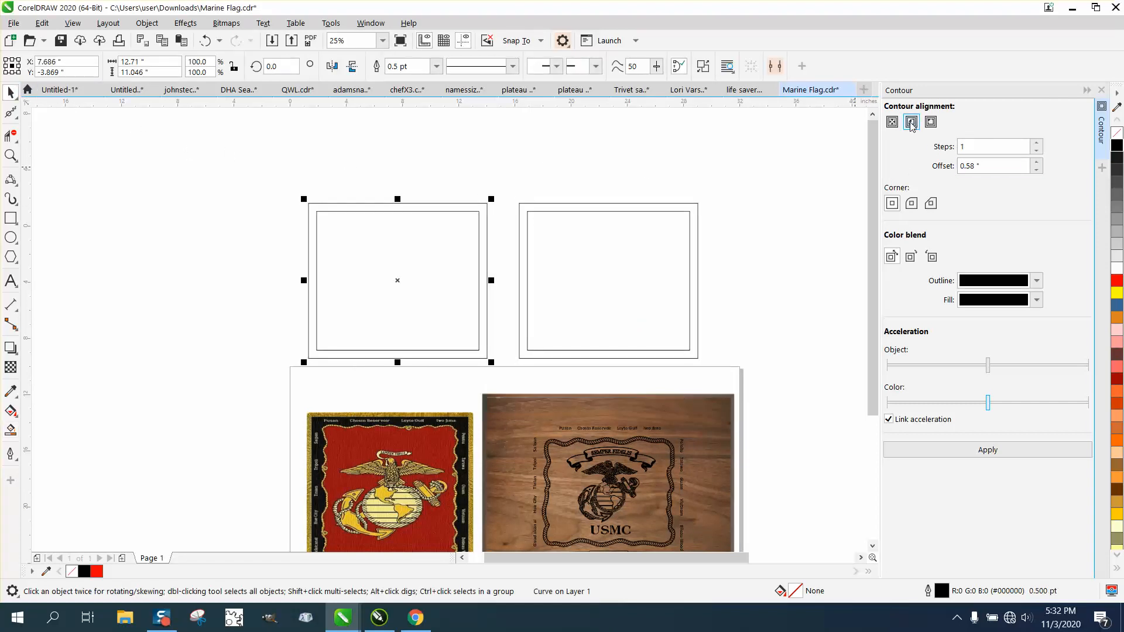
- Try to contour the left frame to its center with steps at 200, a 0.001-inch offset and a light gray outline
drag(978, 146, 934, 146)
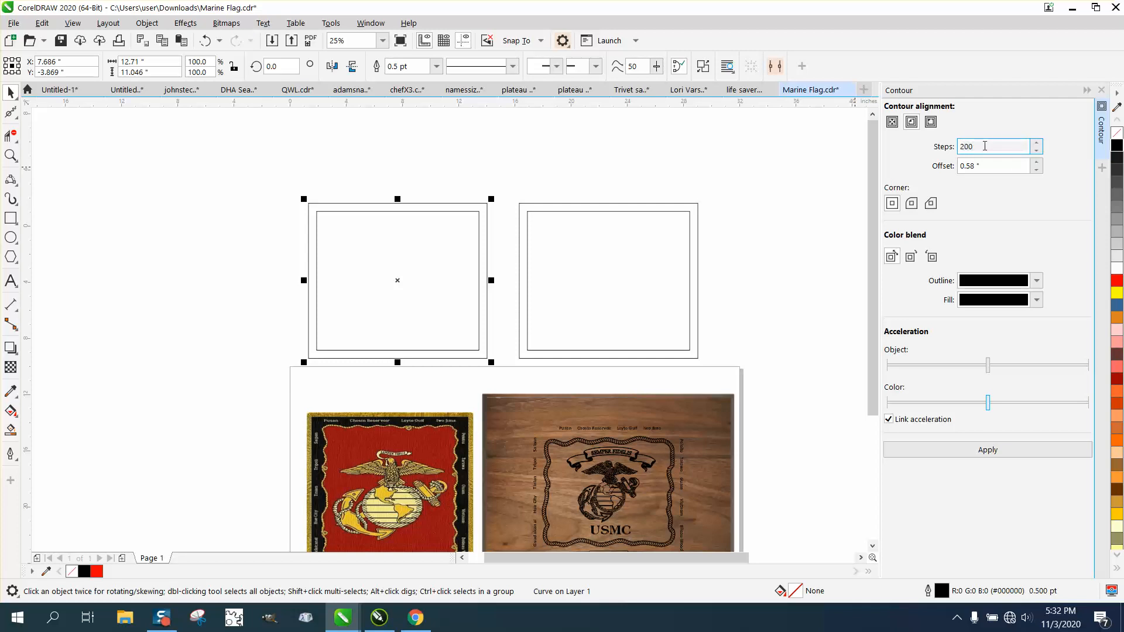
drag(988, 166, 955, 168)
click(892, 122)
text(0)
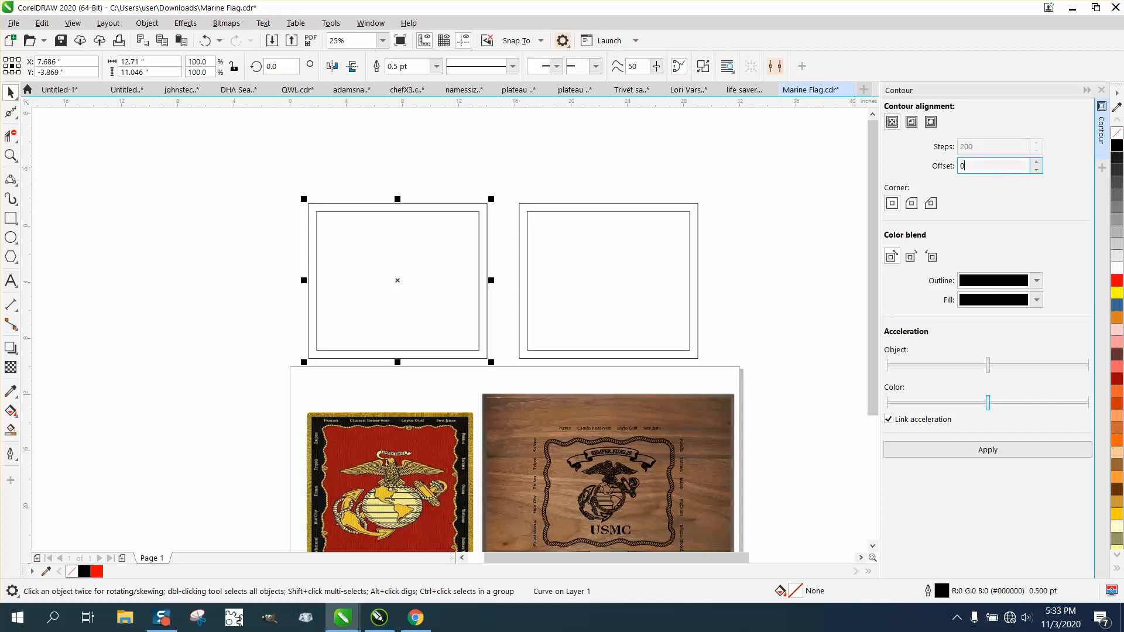
key(Return)
click(1036, 280)
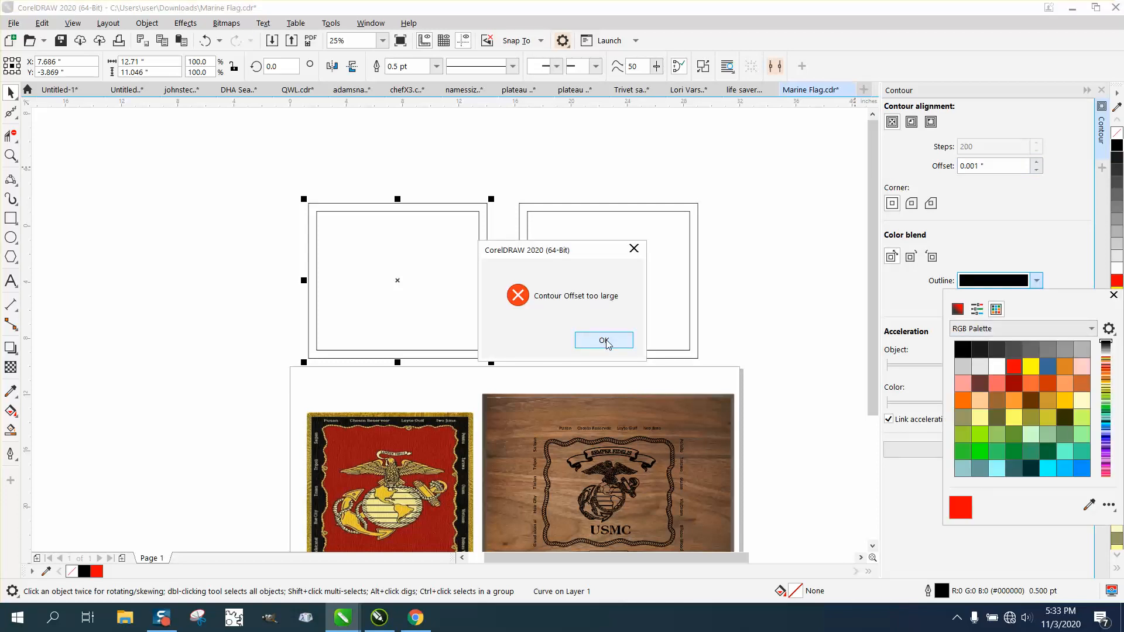
click(607, 346)
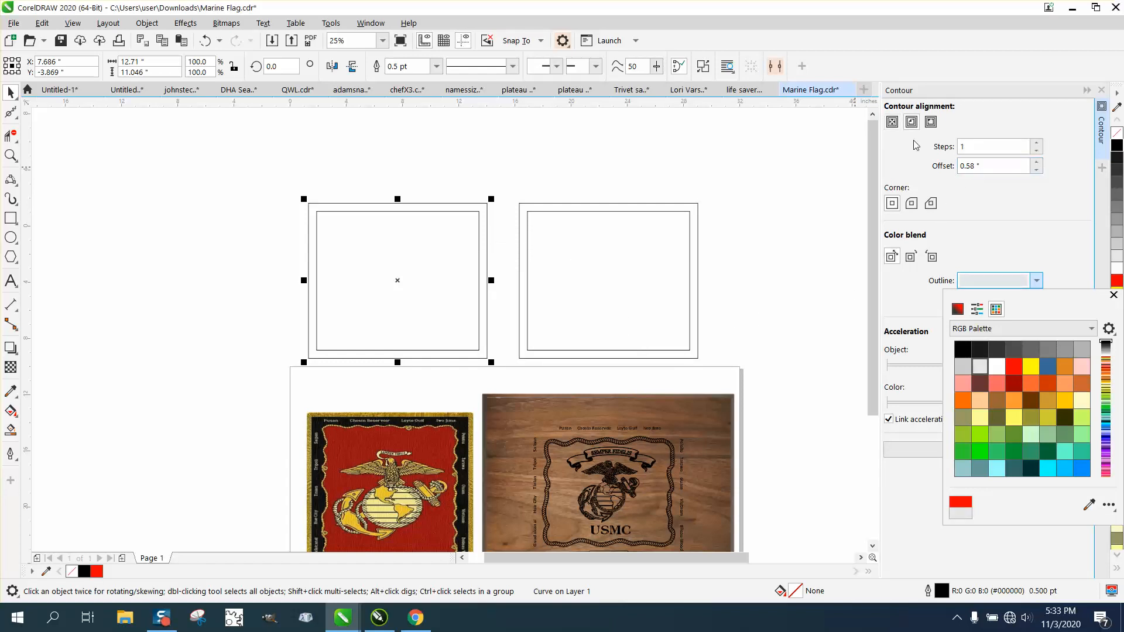
- Set the left frame's contour alignment to center again with a 0.001-inch offset
click(891, 123)
click(892, 125)
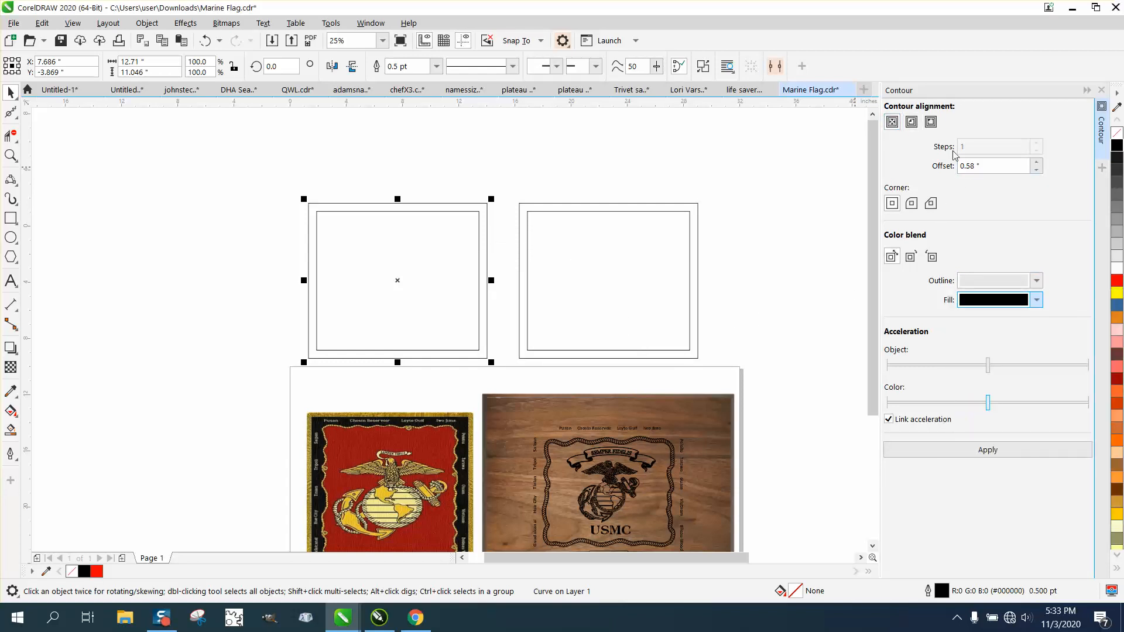
drag(976, 166, 952, 168)
text(.00)
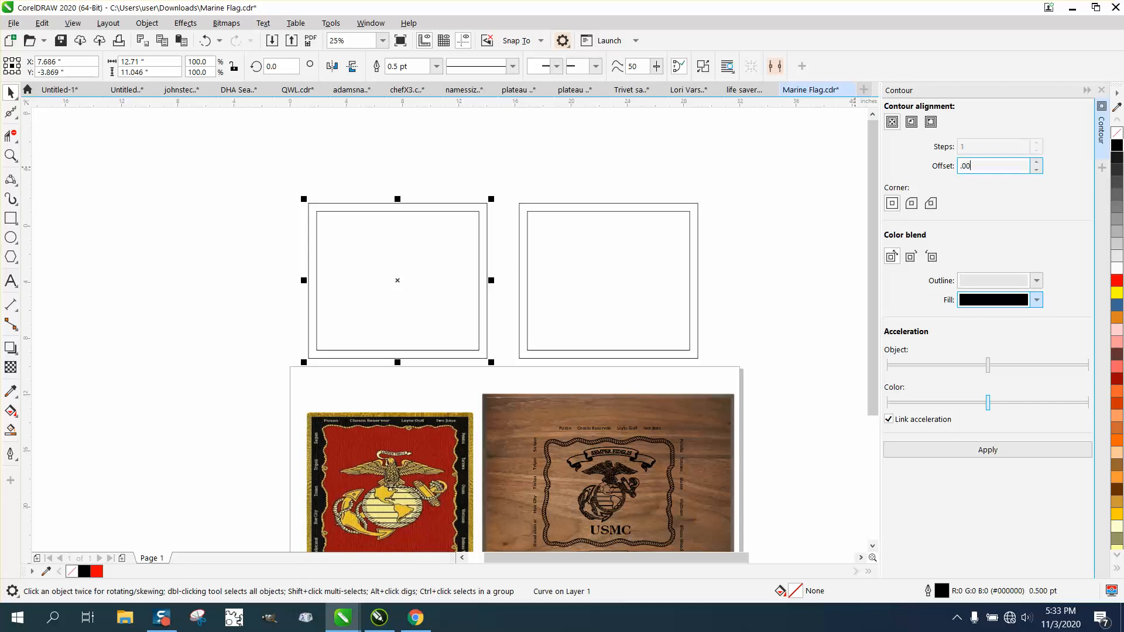
text(1)
key(Return)
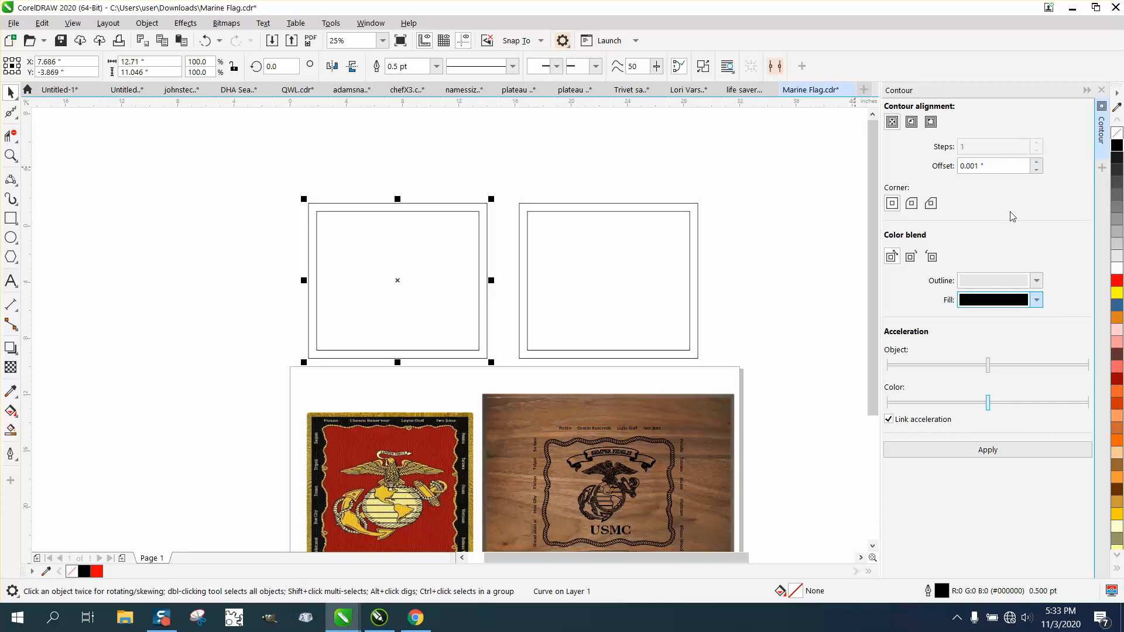
- Apply a to-center contour with a 0.001-inch offset and a gray outline color to the left frame
click(1018, 287)
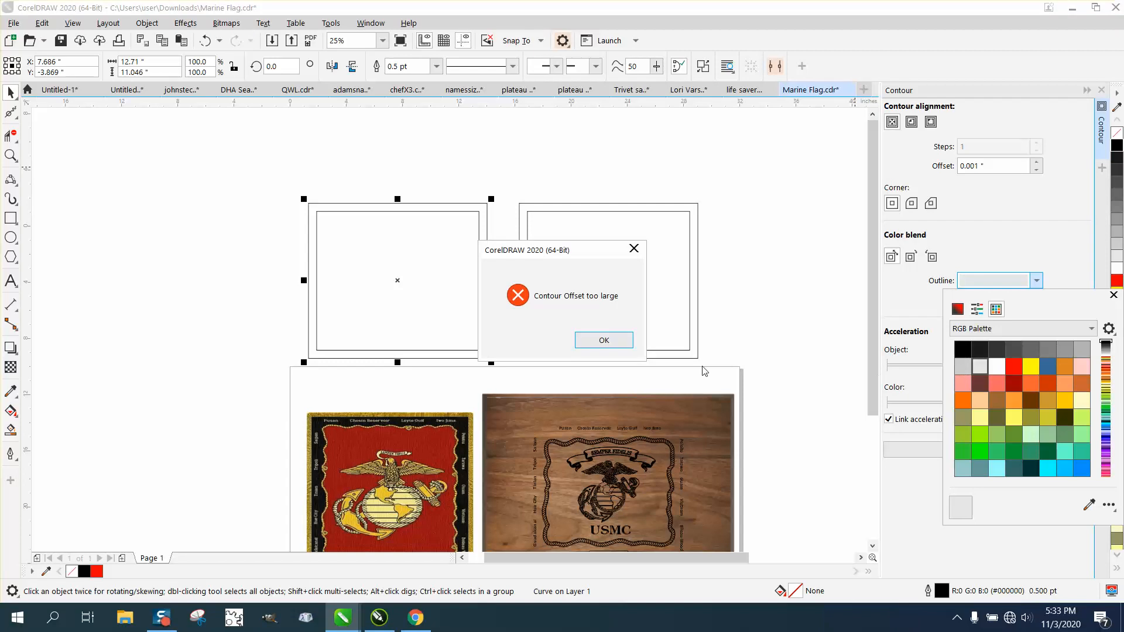
click(603, 338)
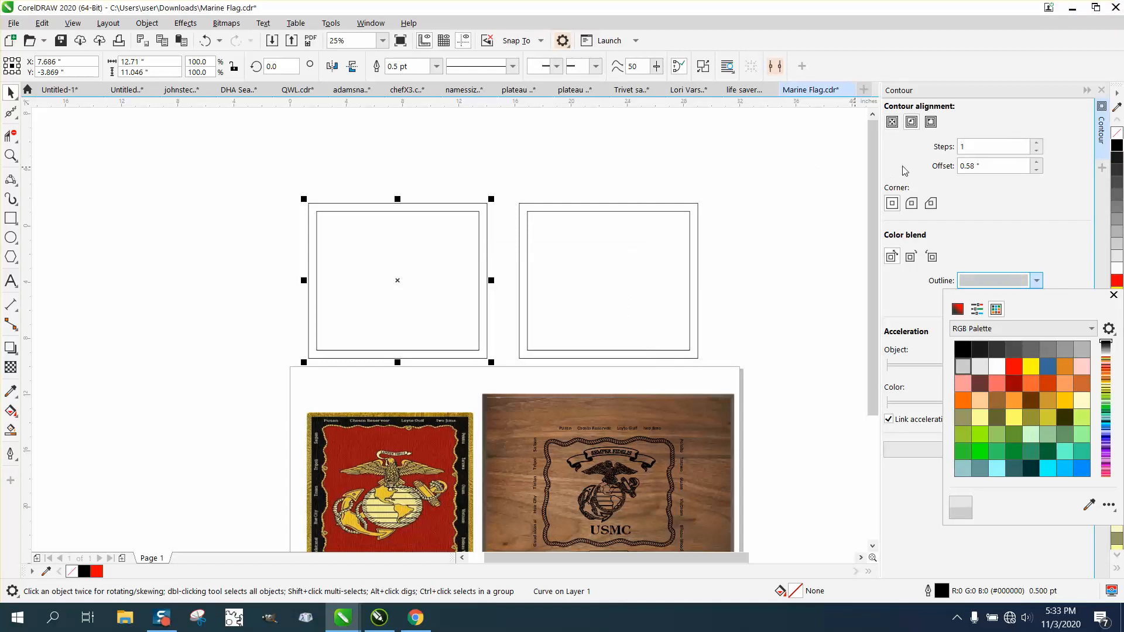
click(984, 167)
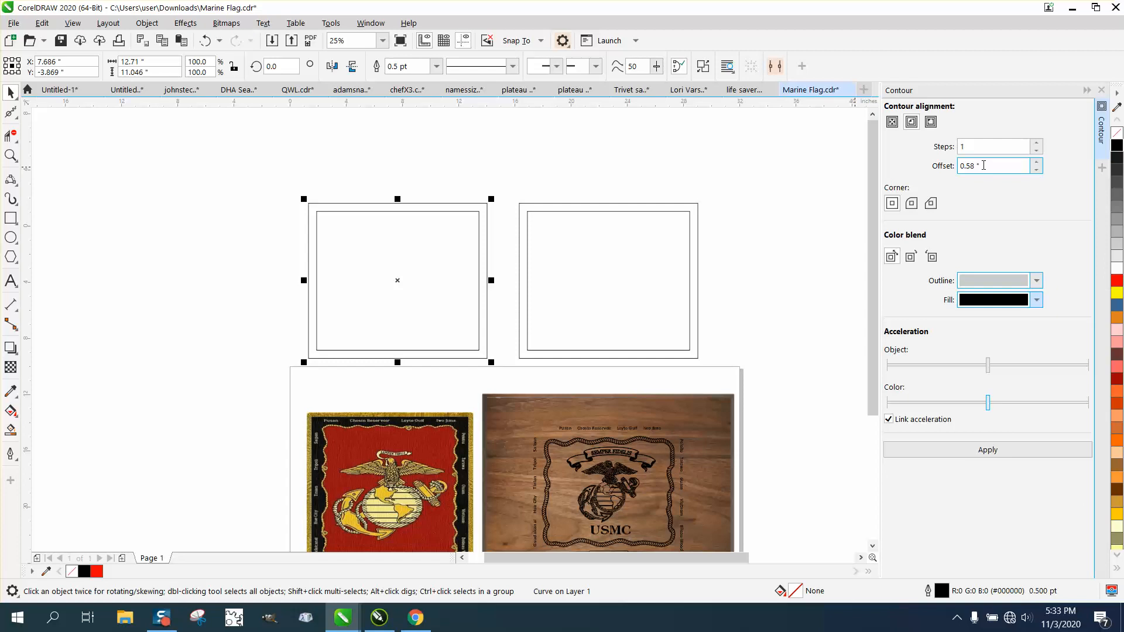
click(892, 122)
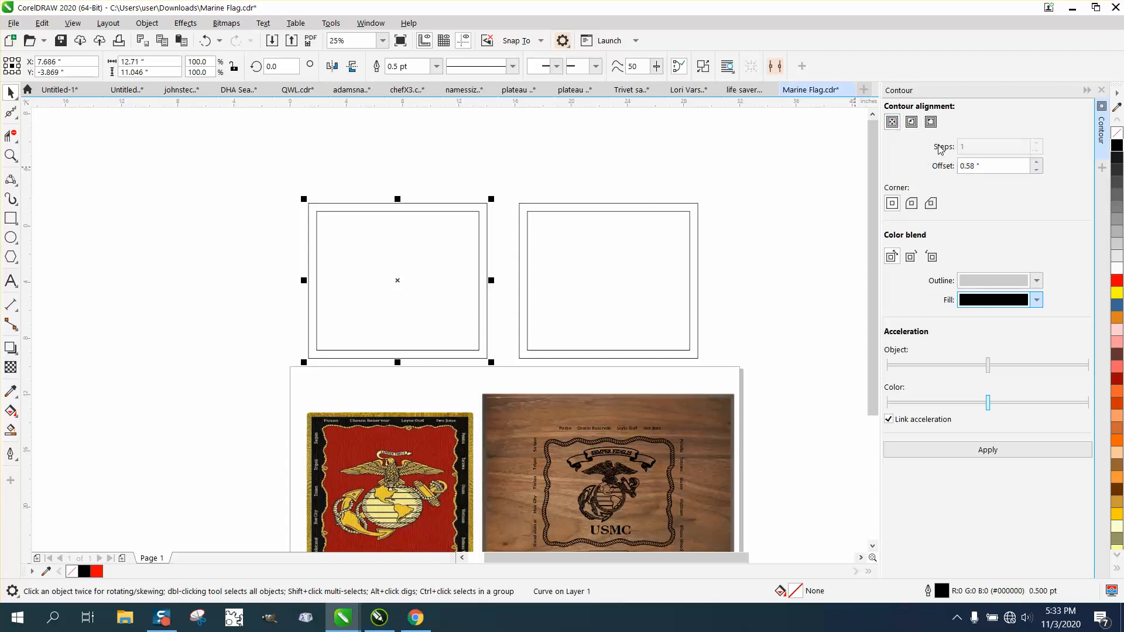
double_click(1001, 168)
text(.)
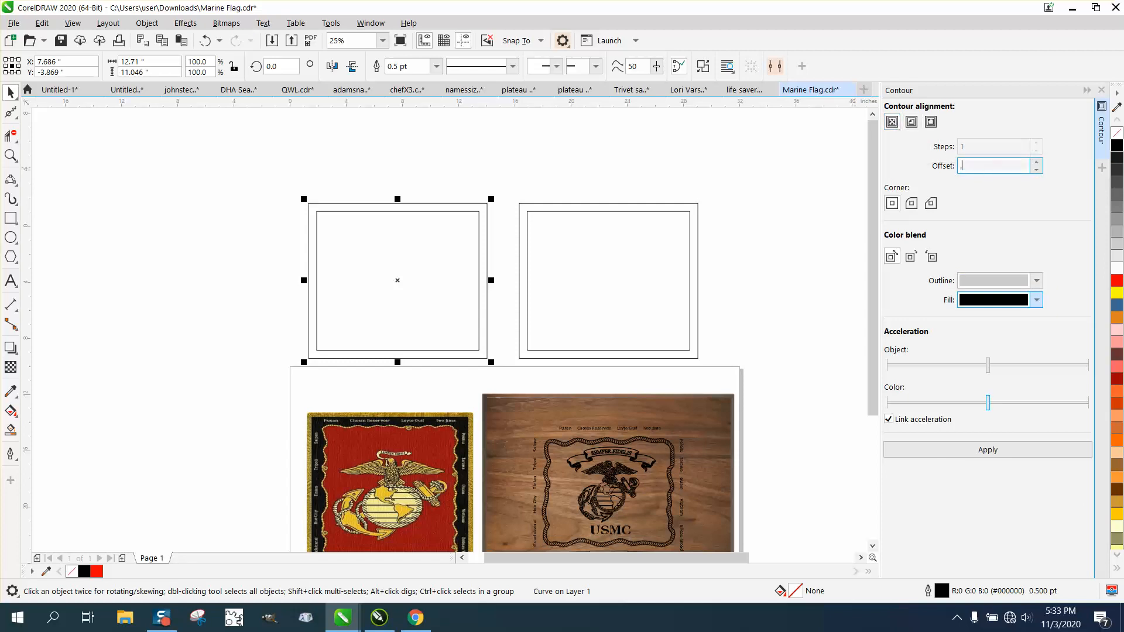
text(001)
click(891, 122)
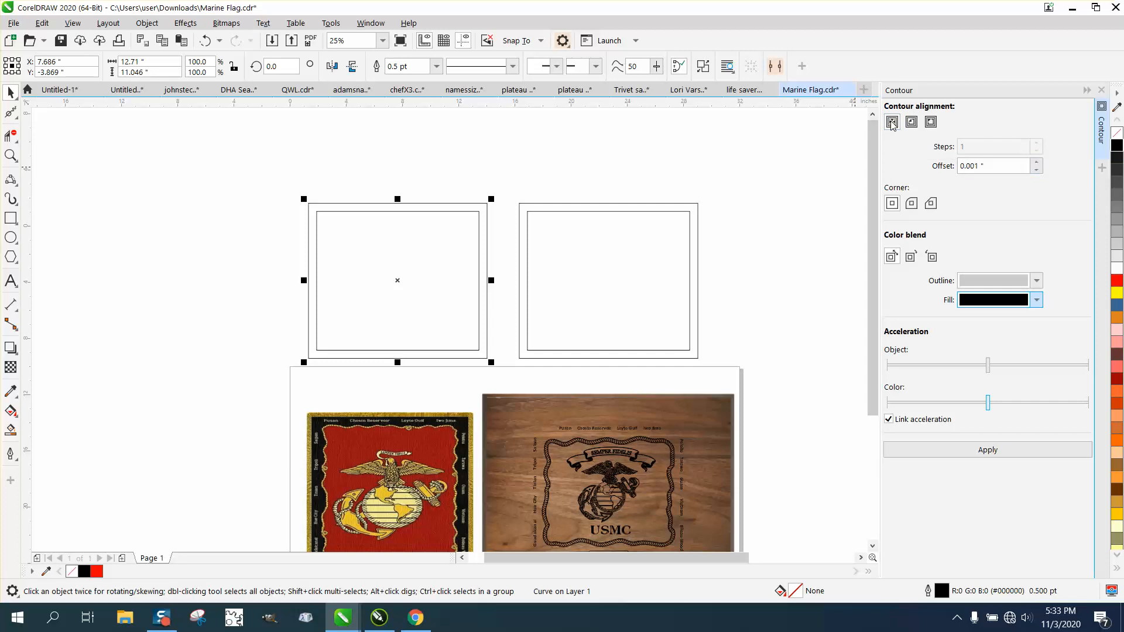
click(1003, 453)
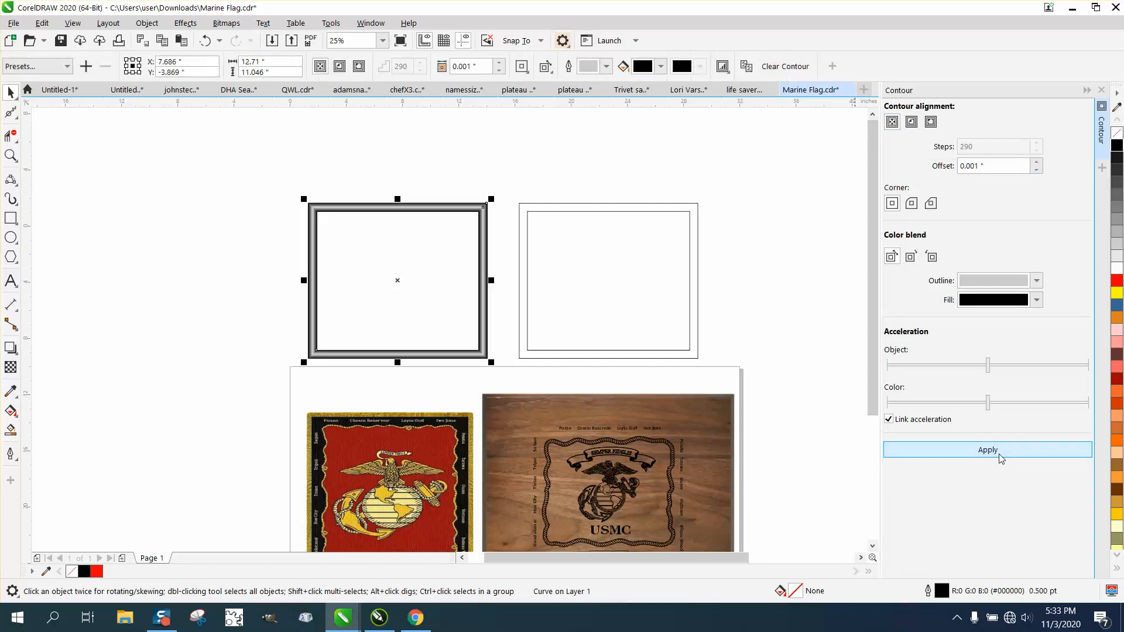
- Examine the contour shading up close at the frame's upper-left corner
click(11, 155)
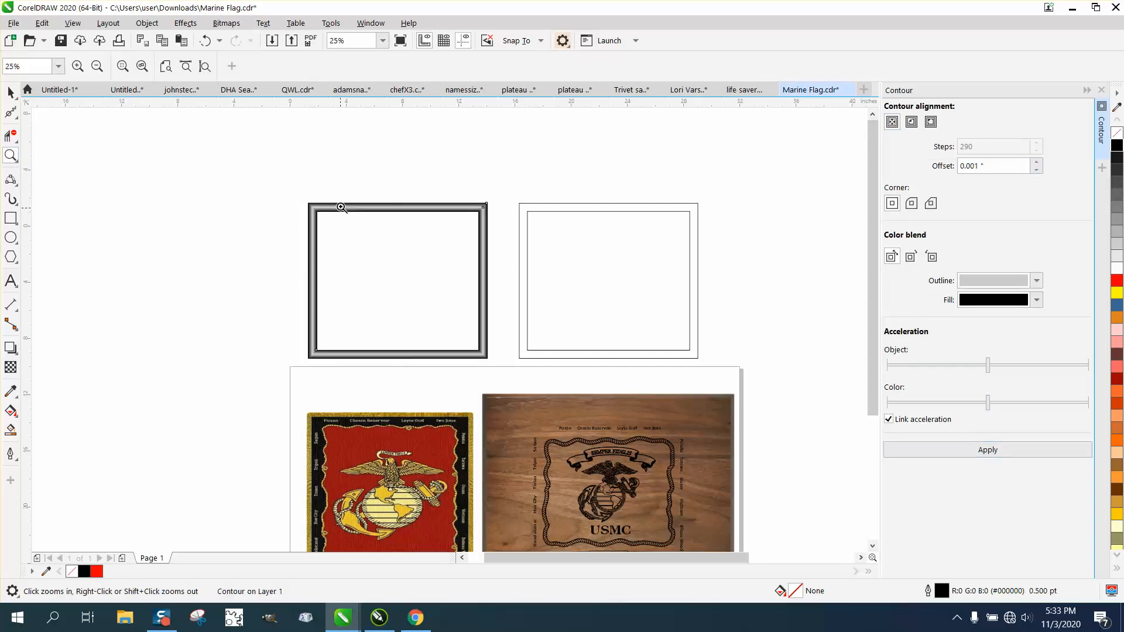
drag(320, 206, 419, 247)
right_click(406, 229)
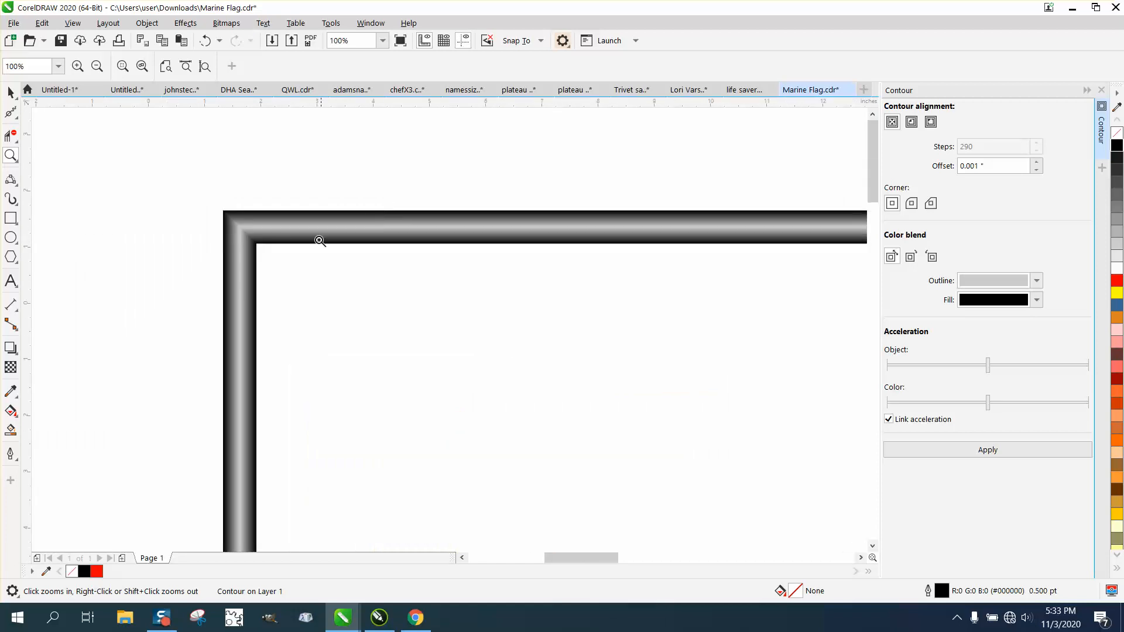
drag(222, 215, 329, 243)
right_click(250, 180)
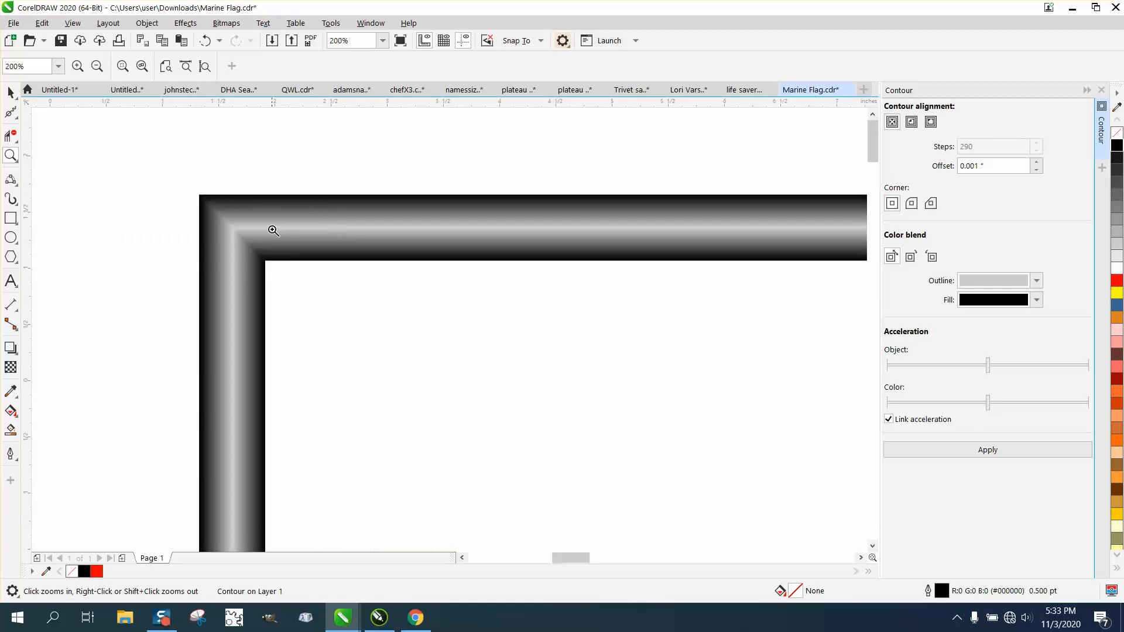
right_click(281, 201)
right_click(257, 188)
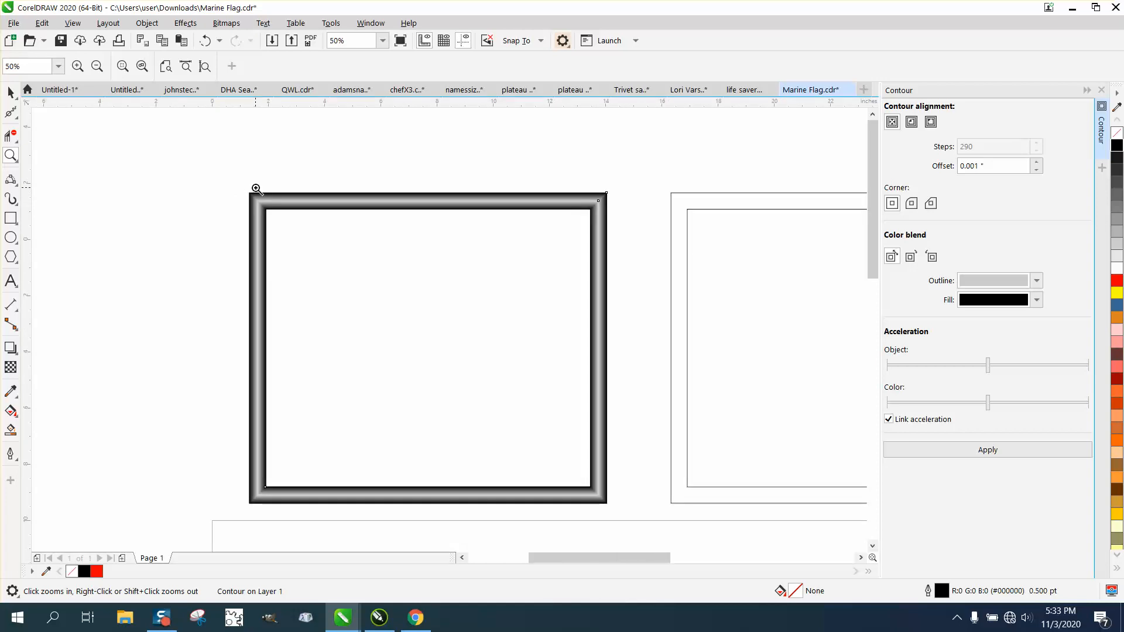
- Move the shaded frame 15 inches right and 15 inches down, onto the walnut board around the Marine design
click(10, 92)
scroll(145, 142, down, 1)
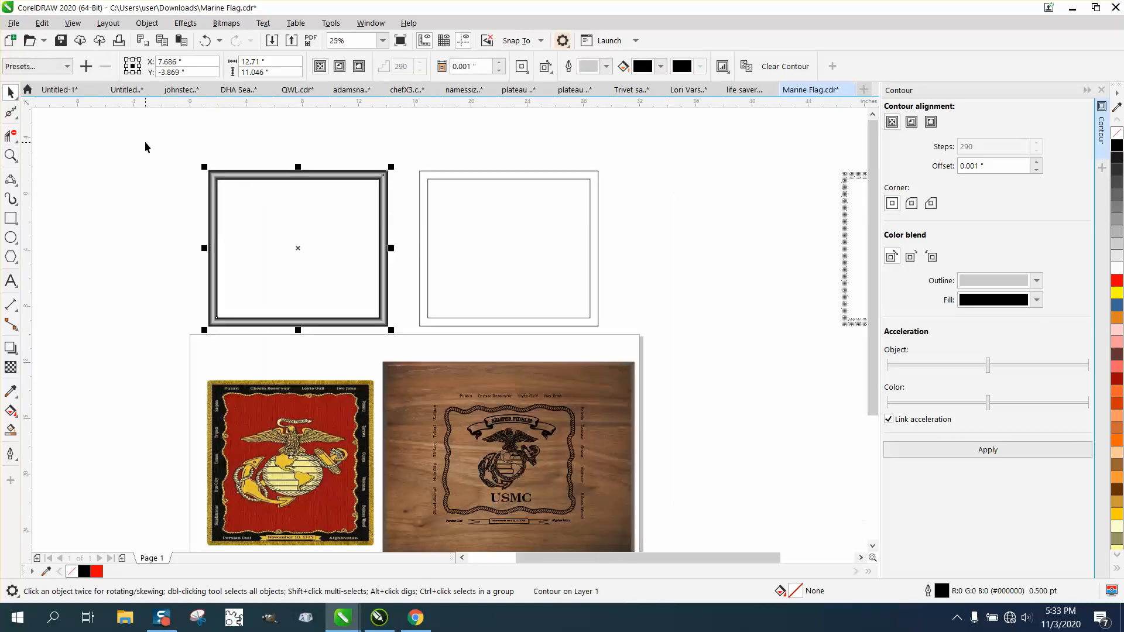
key(Right)
key(Down)
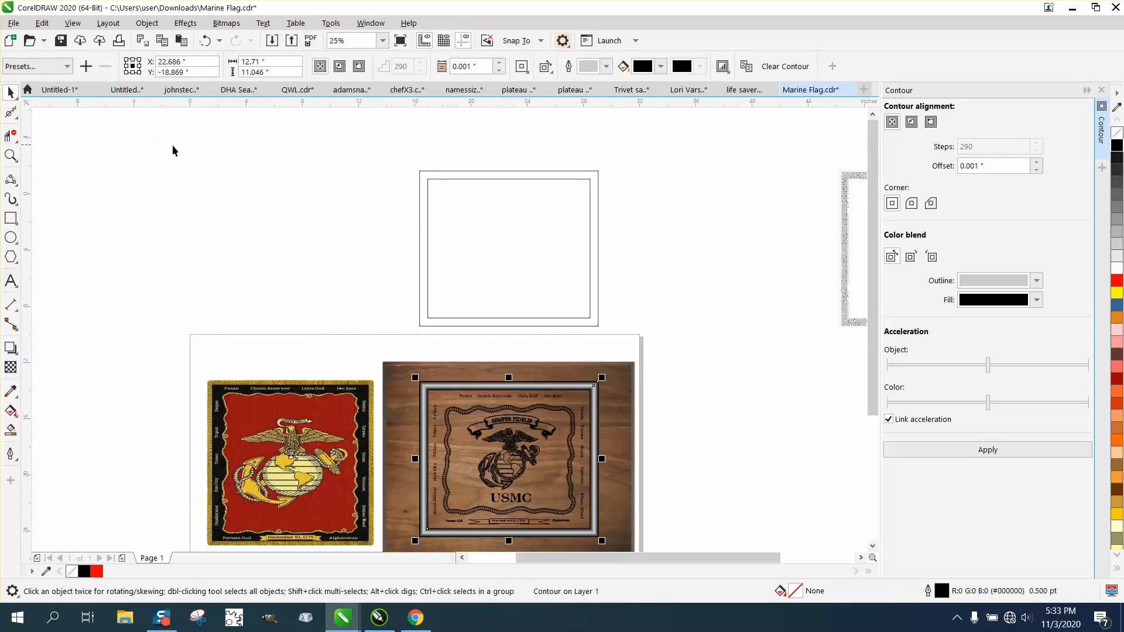
- Inspect the shaded frame's corners and its fit around the lettering on the walnut board
click(11, 155)
drag(390, 372, 667, 547)
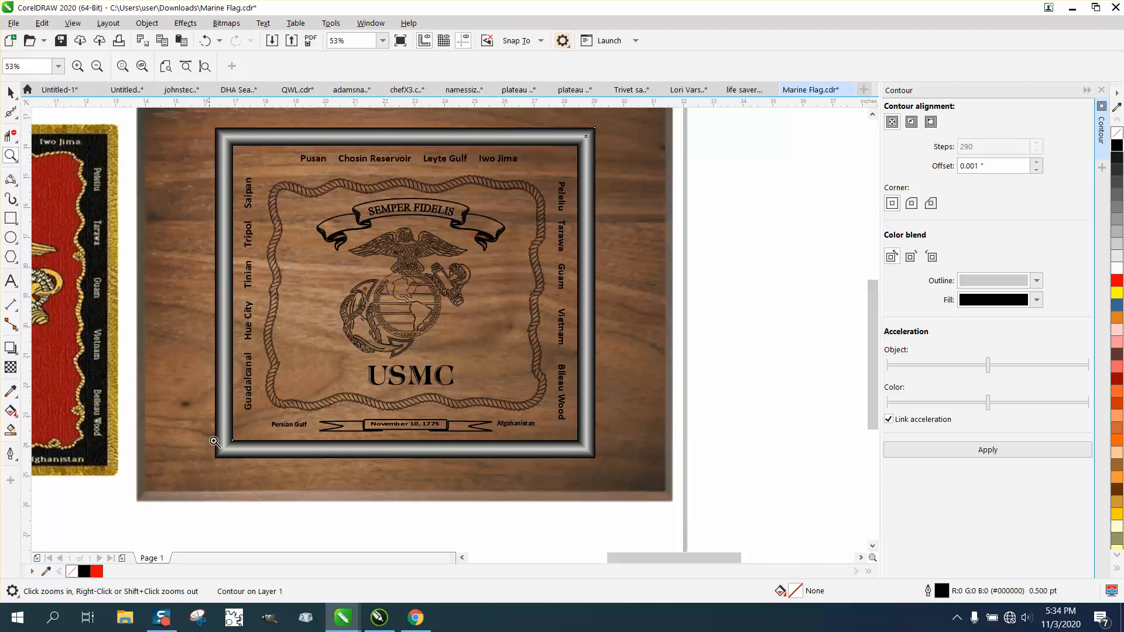
drag(208, 429, 294, 465)
scroll(268, 337, down, 1)
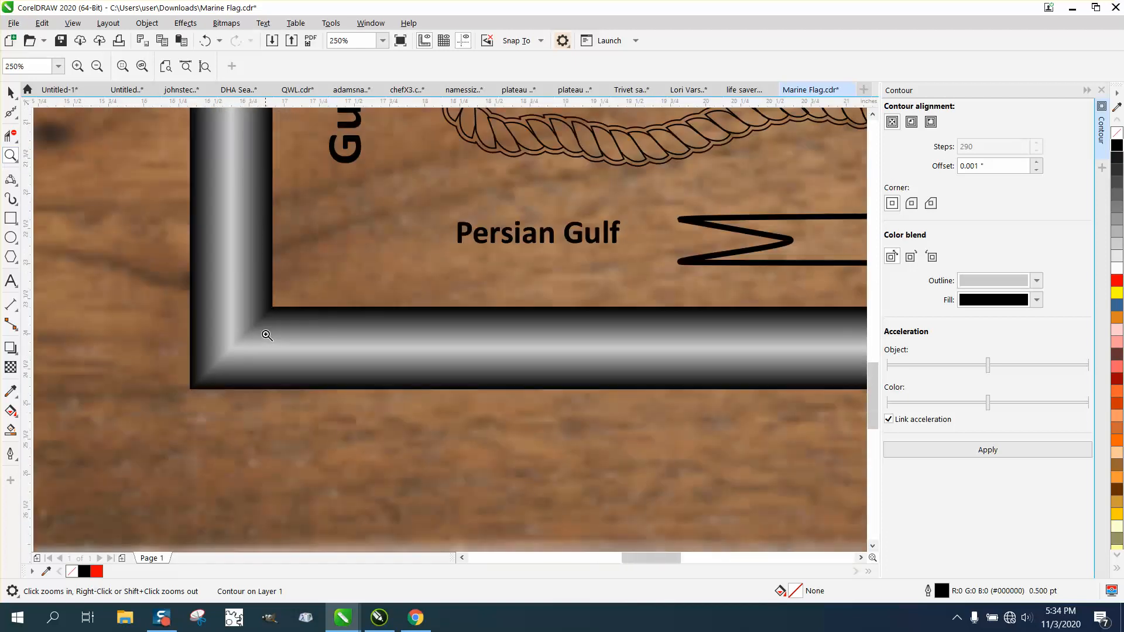
scroll(267, 330, down, 3)
scroll(267, 331, down, 1)
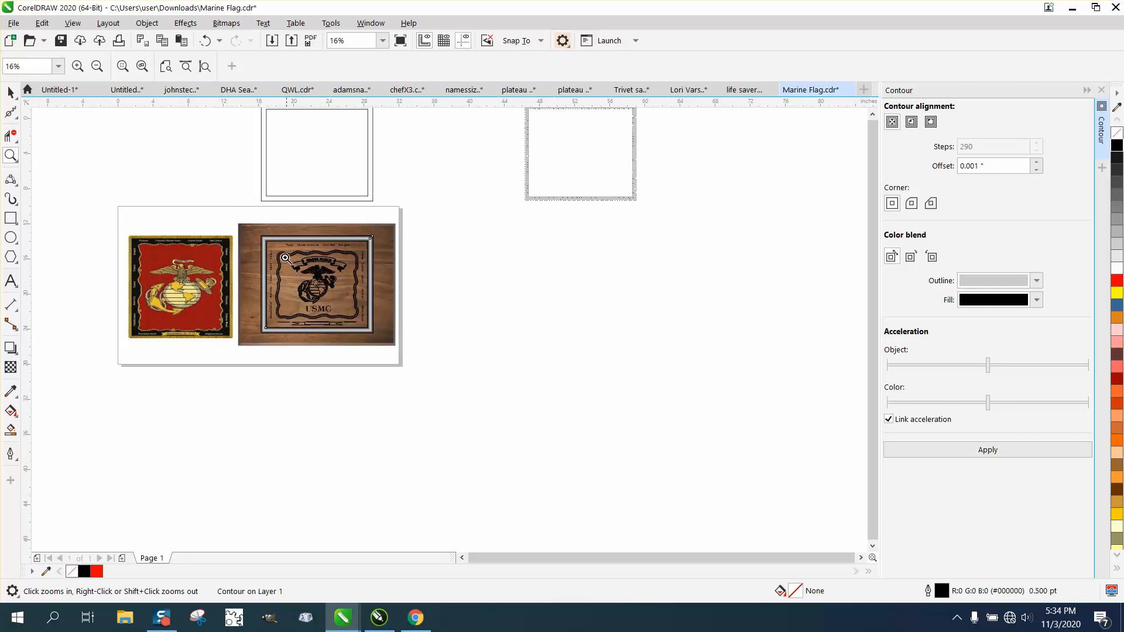
drag(285, 258, 408, 272)
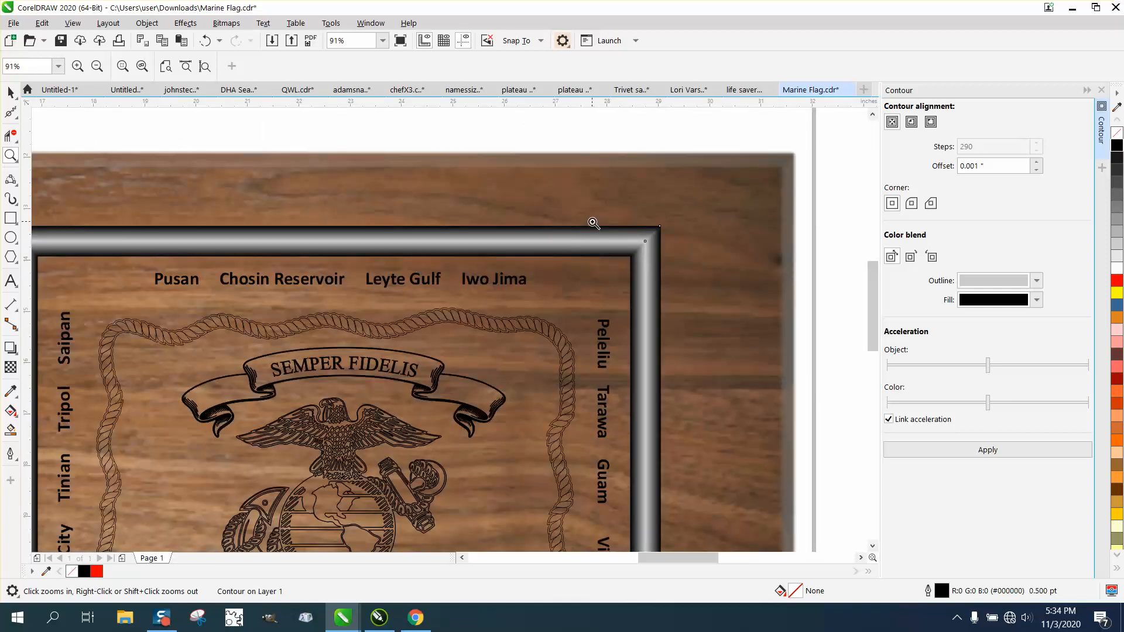
right_click(660, 262)
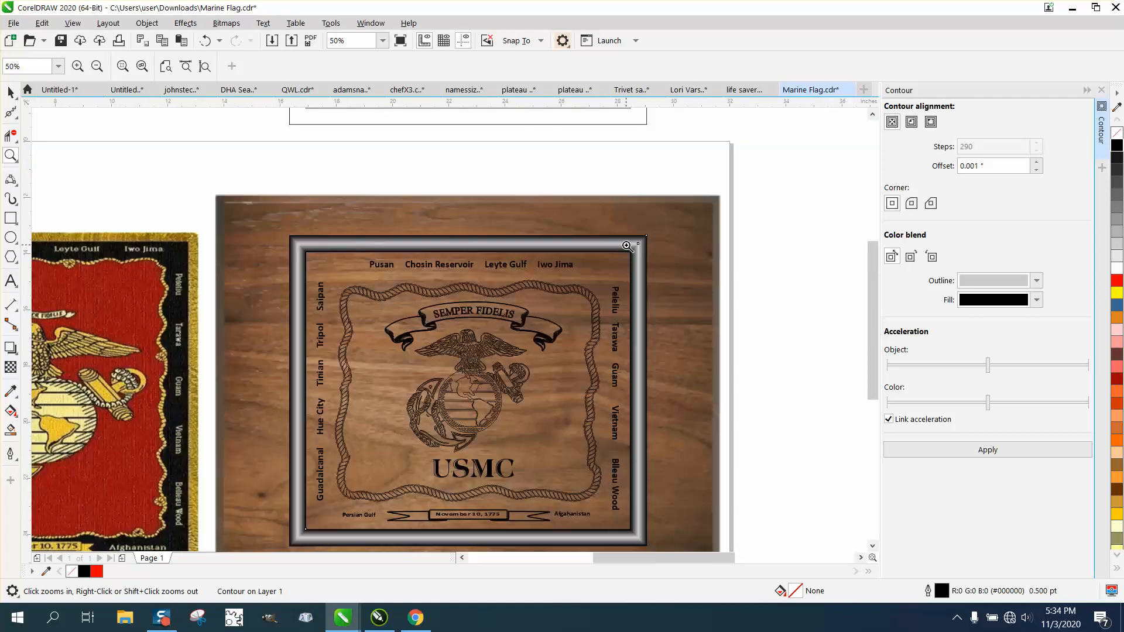